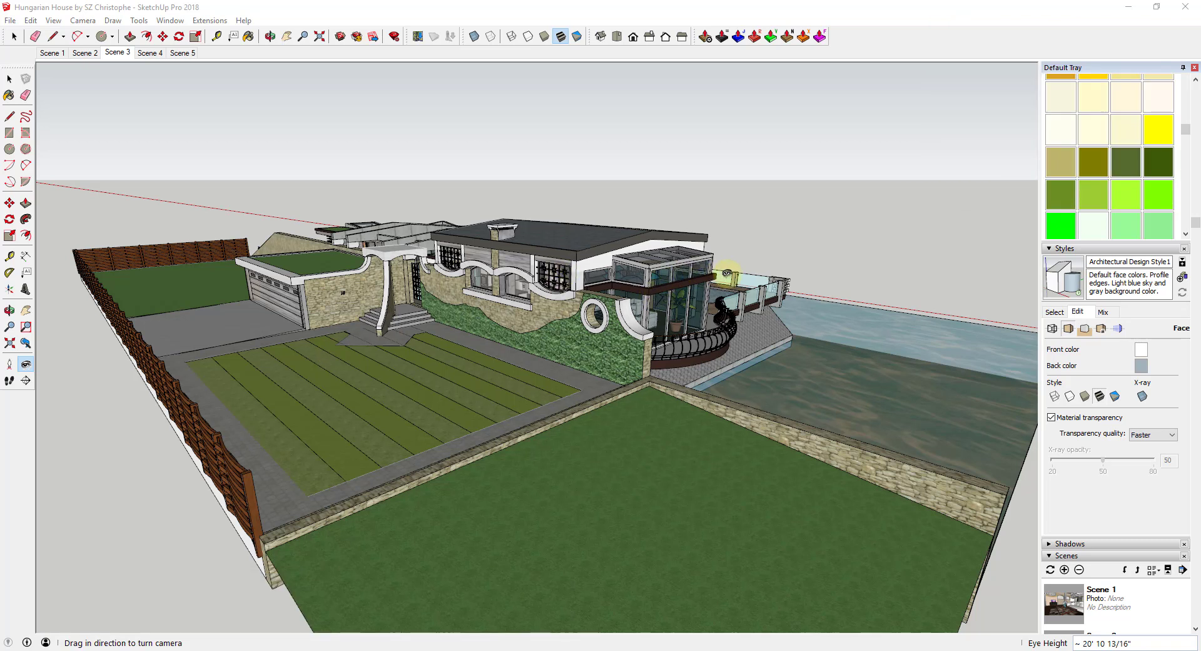
Preview the Scene 5 interior, then return to the Scene 4 left-side section elevation
{"action": "middle_click_drag", "start_coordinate": [518, 269], "coordinate": [616, 292]}
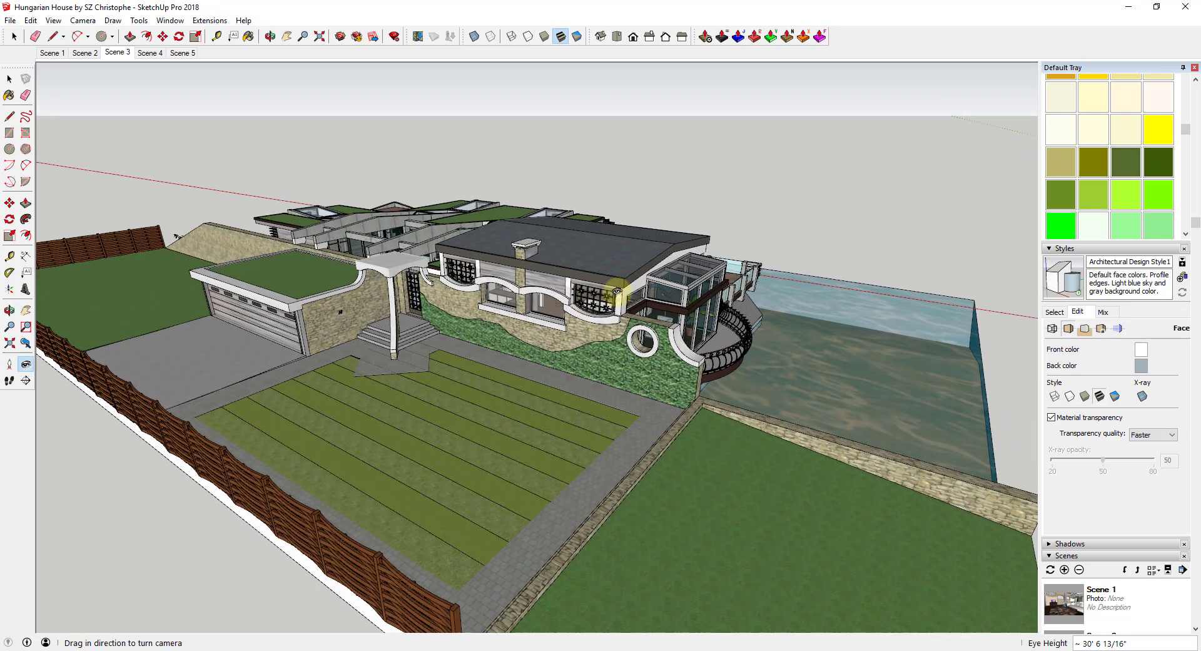
{"action": "left_click", "coordinate": [161, 54]}
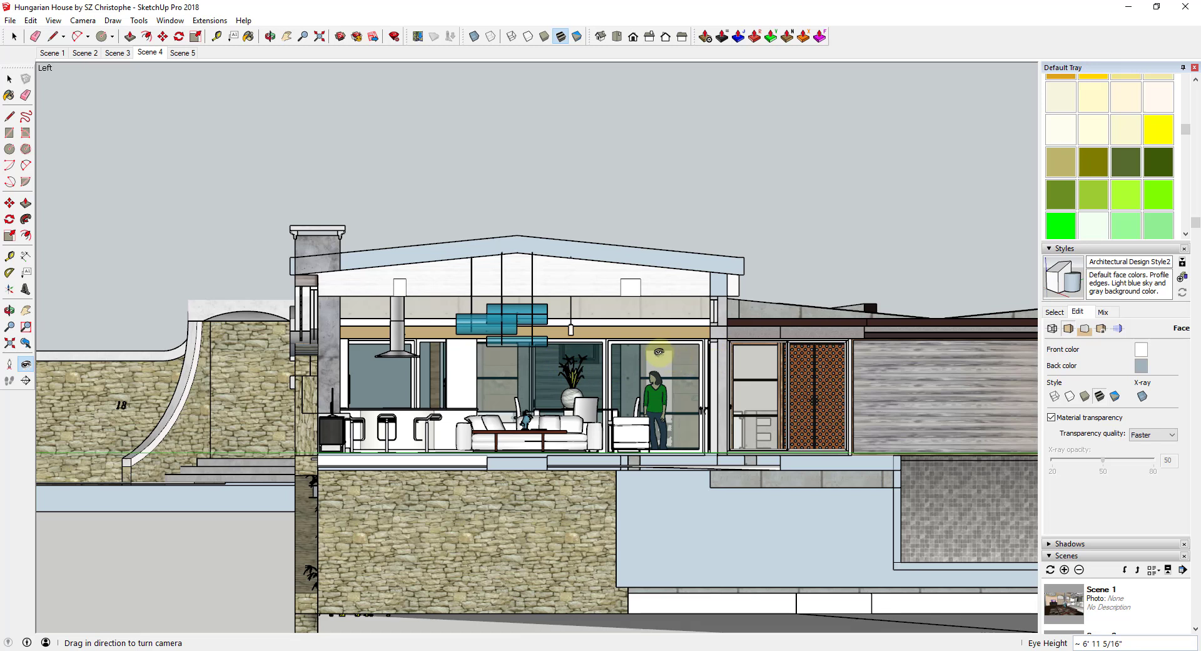
{"action": "key", "text": "o"}
{"action": "left_click_drag", "start_coordinate": [666, 358], "coordinate": [513, 488]}
{"action": "left_click", "coordinate": [26, 364]}
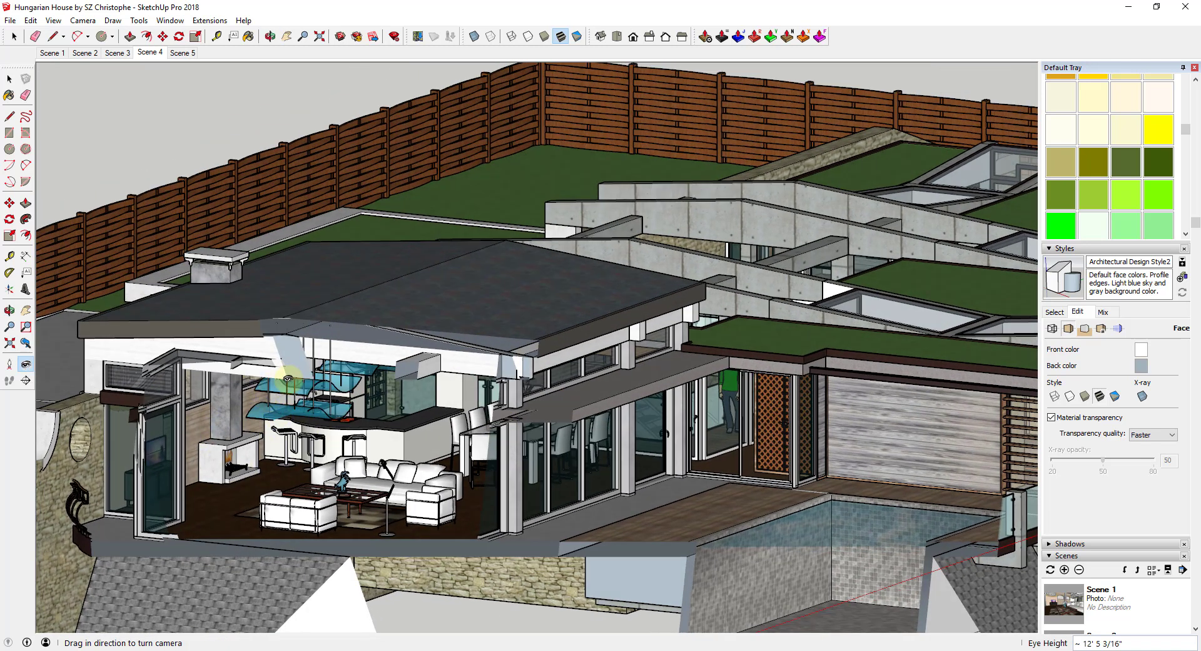
{"action": "left_click", "coordinate": [178, 53]}
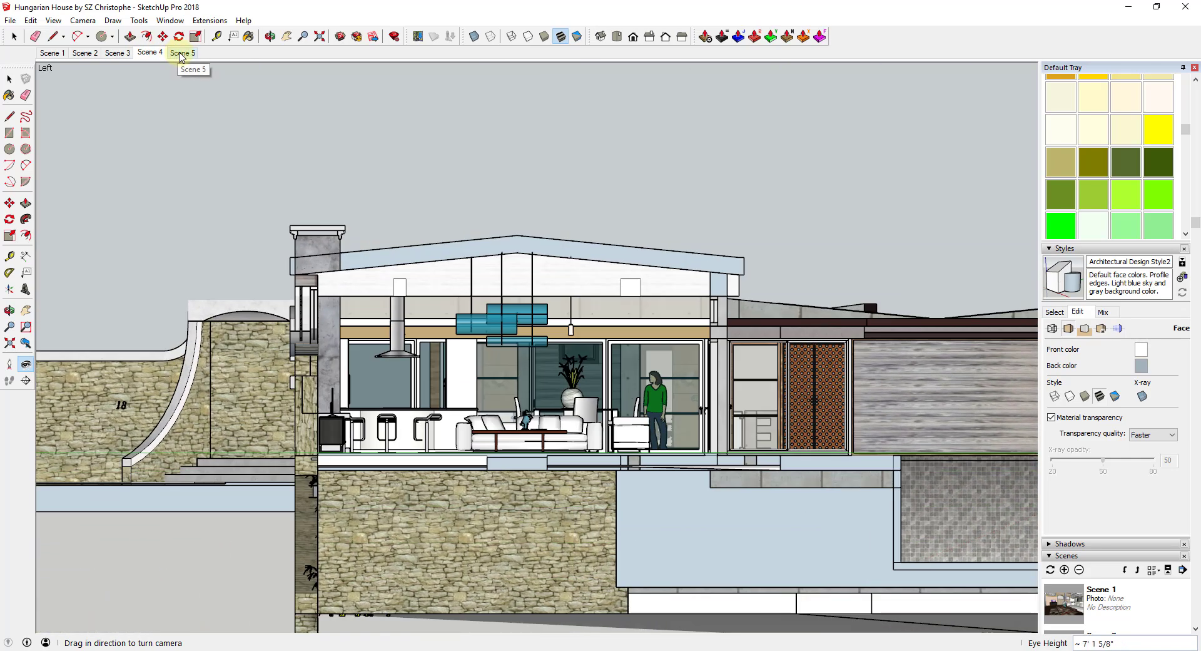
{"action": "left_click", "coordinate": [180, 53]}
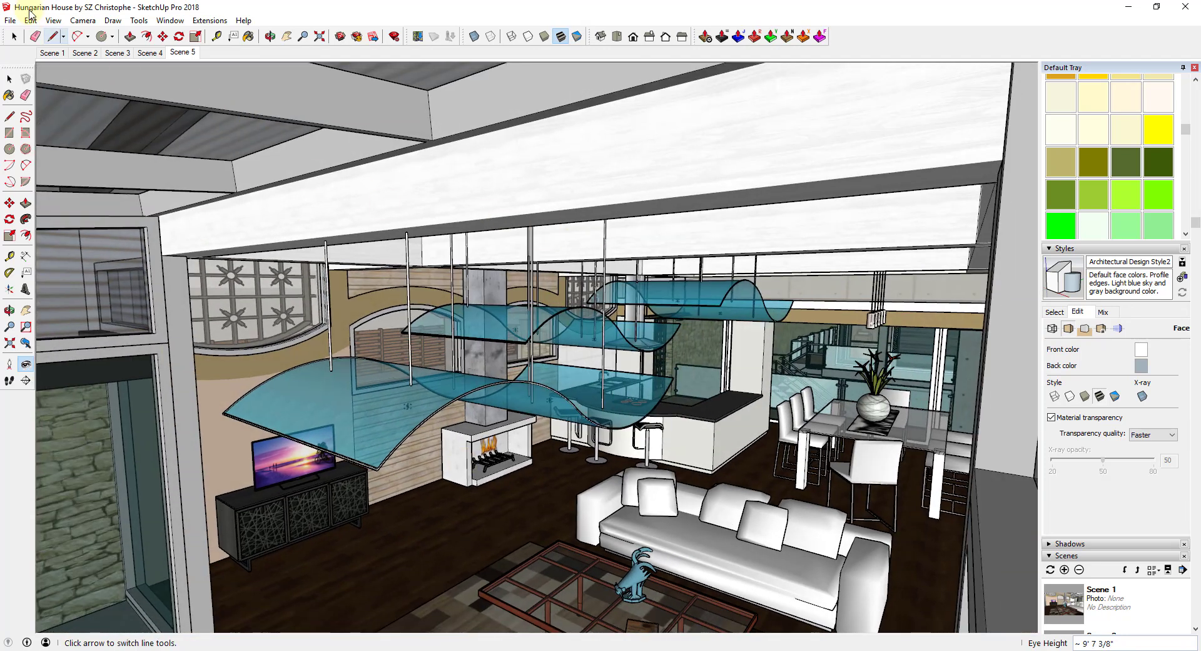
{"action": "left_click", "coordinate": [140, 52]}
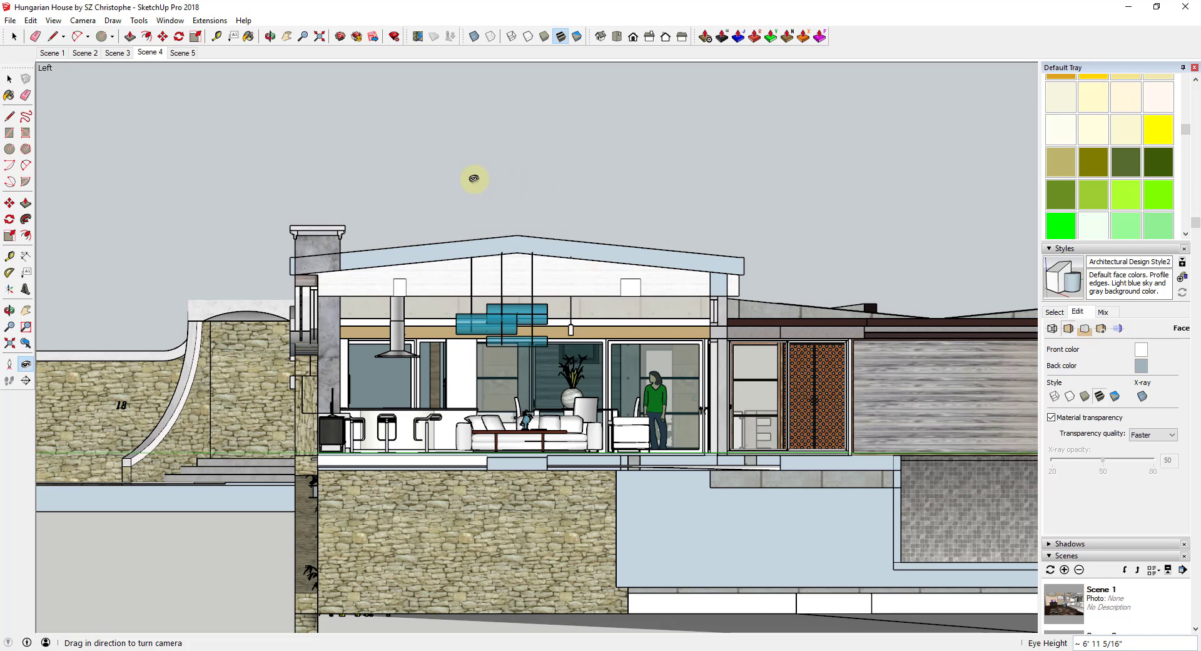
Change the style's back face colour from bluish gray to white (RGB 255, 255, 255)
{"action": "left_click", "coordinate": [1141, 366]}
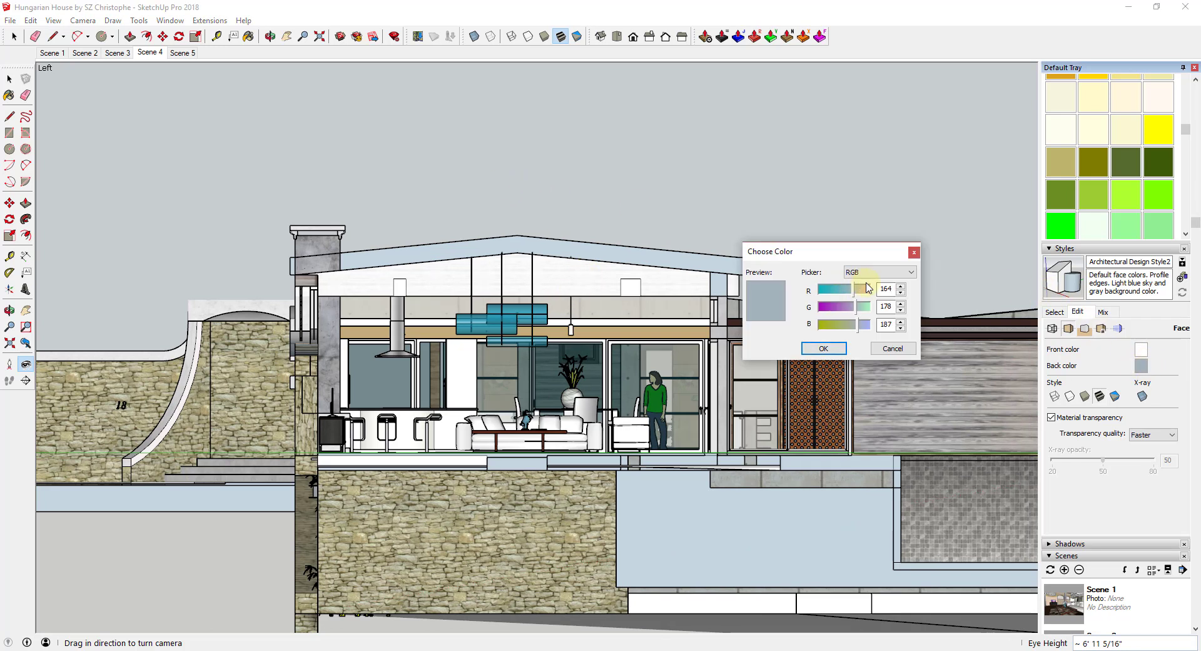
{"action": "left_click", "coordinate": [867, 288]}
{"action": "type", "text": "255"}
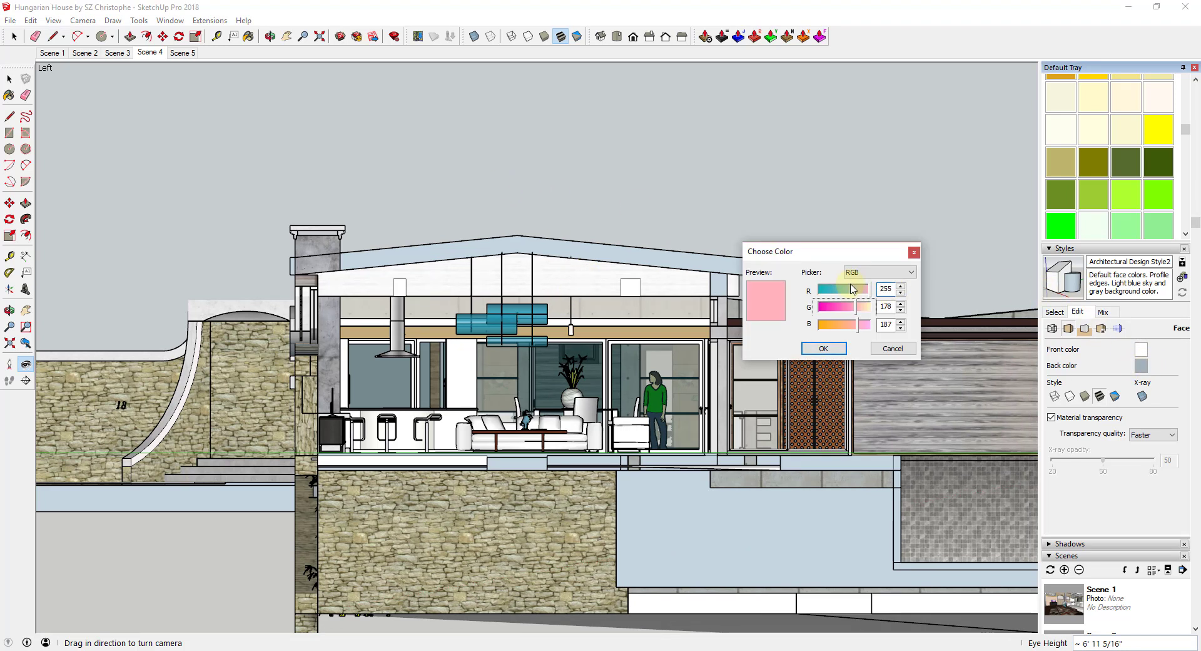
{"action": "key", "text": "Tab"}
{"action": "type", "text": "255"}
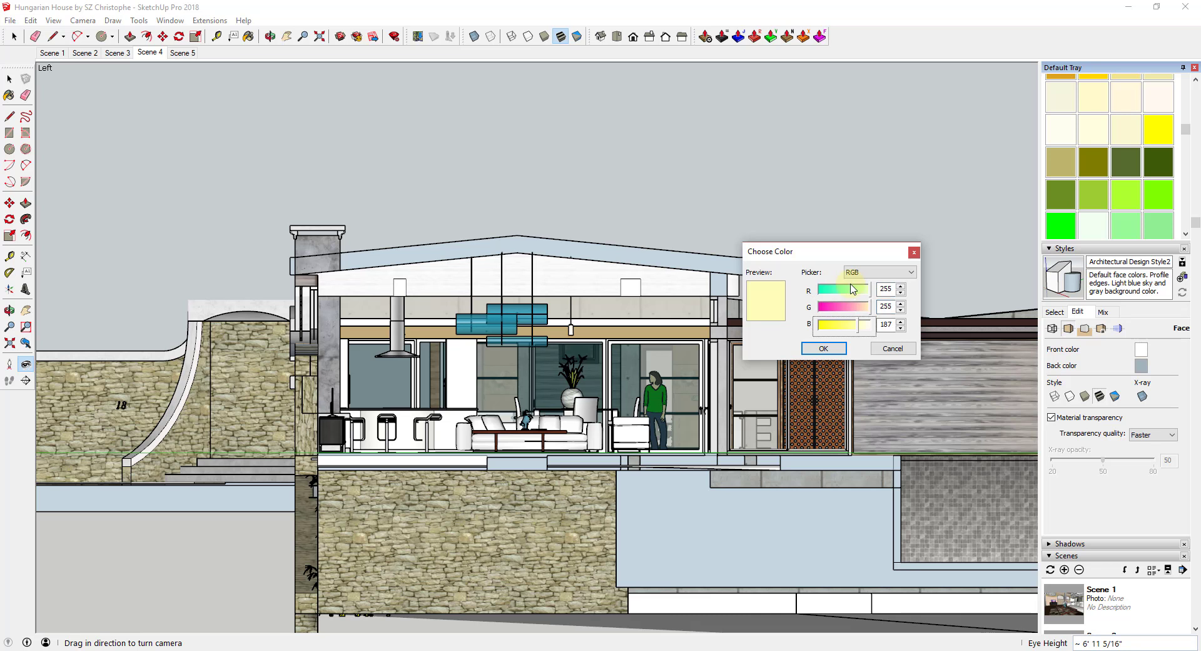
{"action": "key", "text": "Tab"}
{"action": "type", "text": "255"}
{"action": "key", "text": "Return"}
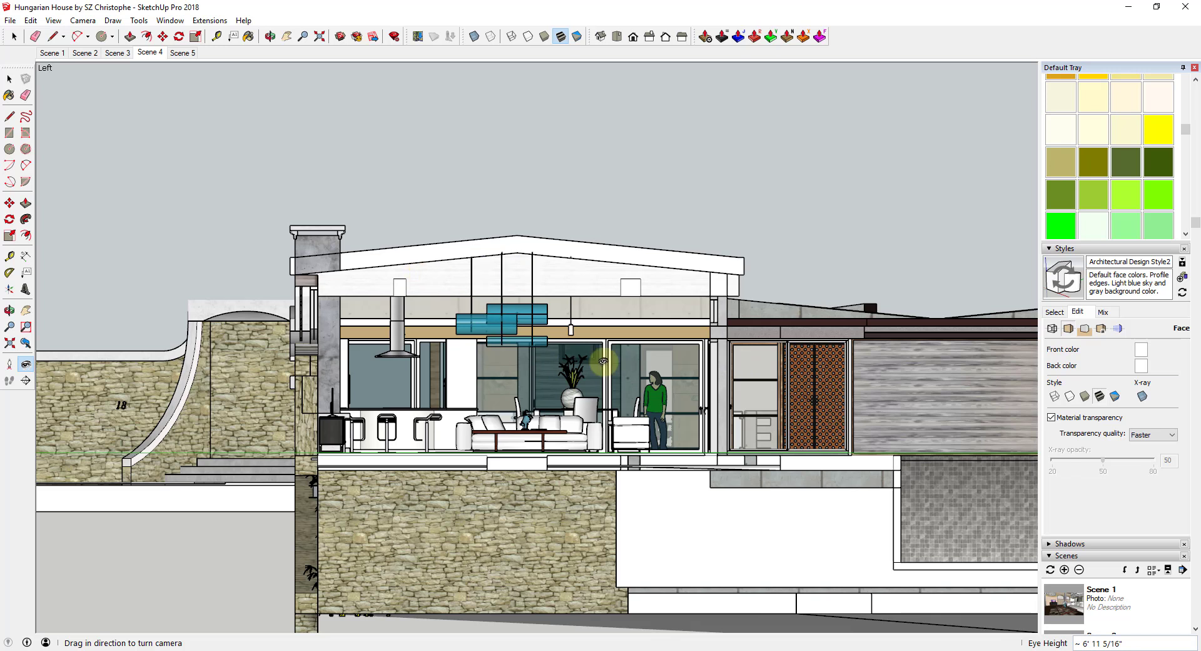
Update Scene 4, saving the white back-face changes as a new style
{"action": "right_click", "coordinate": [162, 61]}
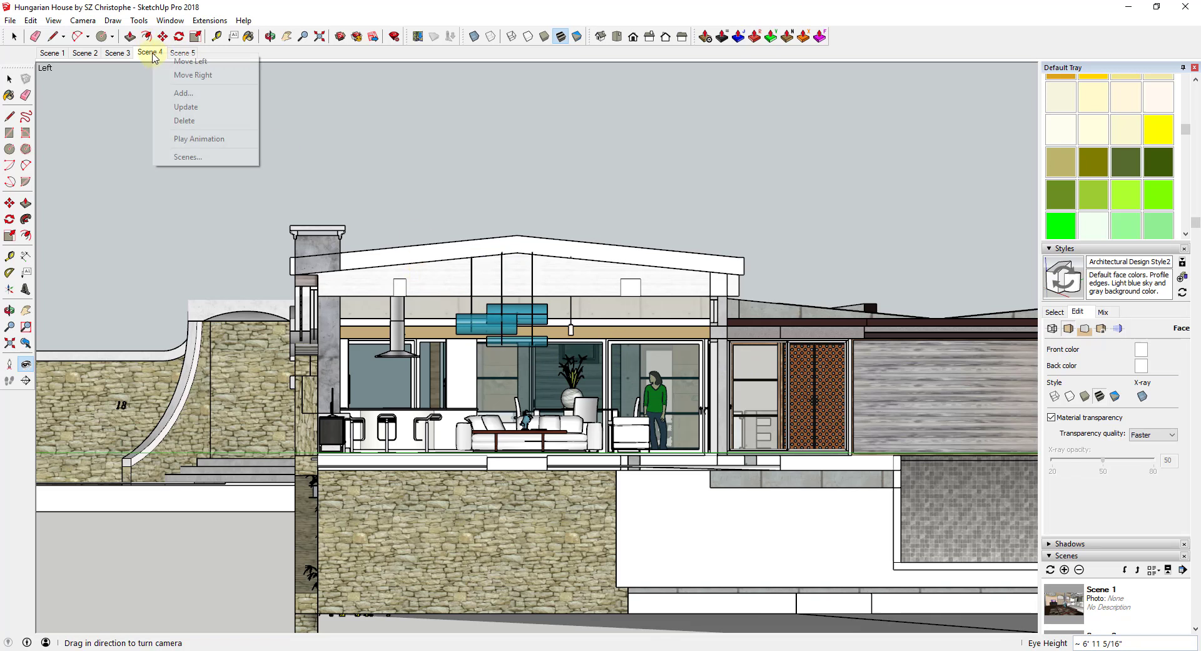
{"action": "left_click", "coordinate": [185, 107]}
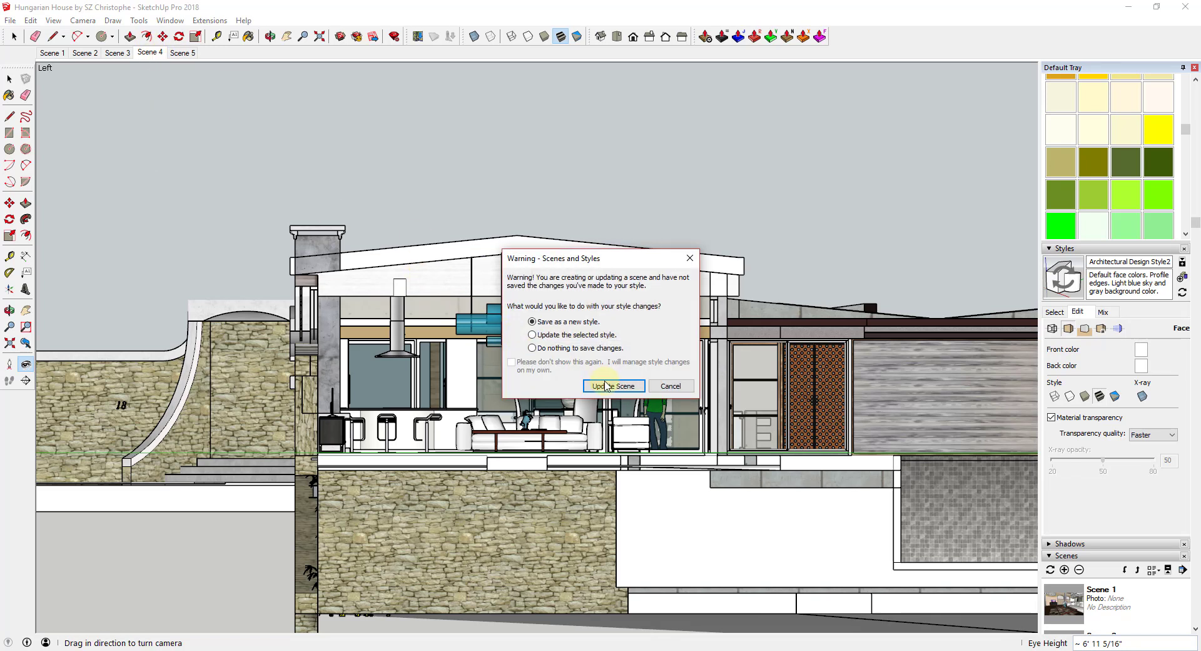
{"action": "left_click", "coordinate": [612, 385]}
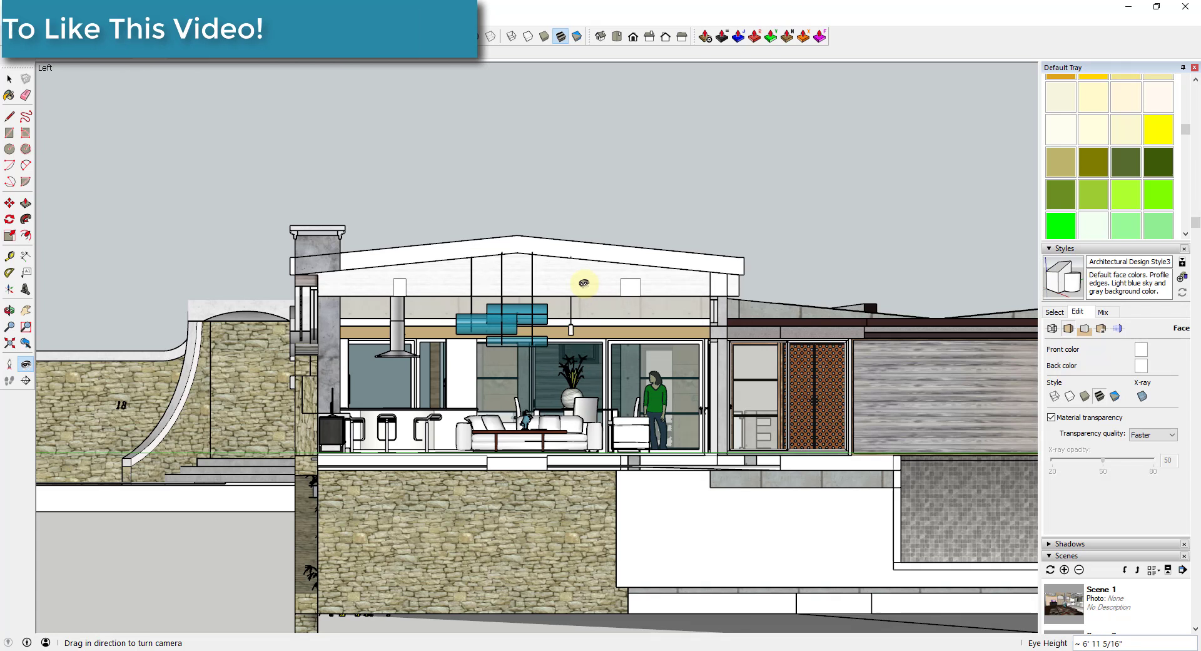
Save the model and send it to LayOut
{"action": "left_click", "coordinate": [12, 19]}
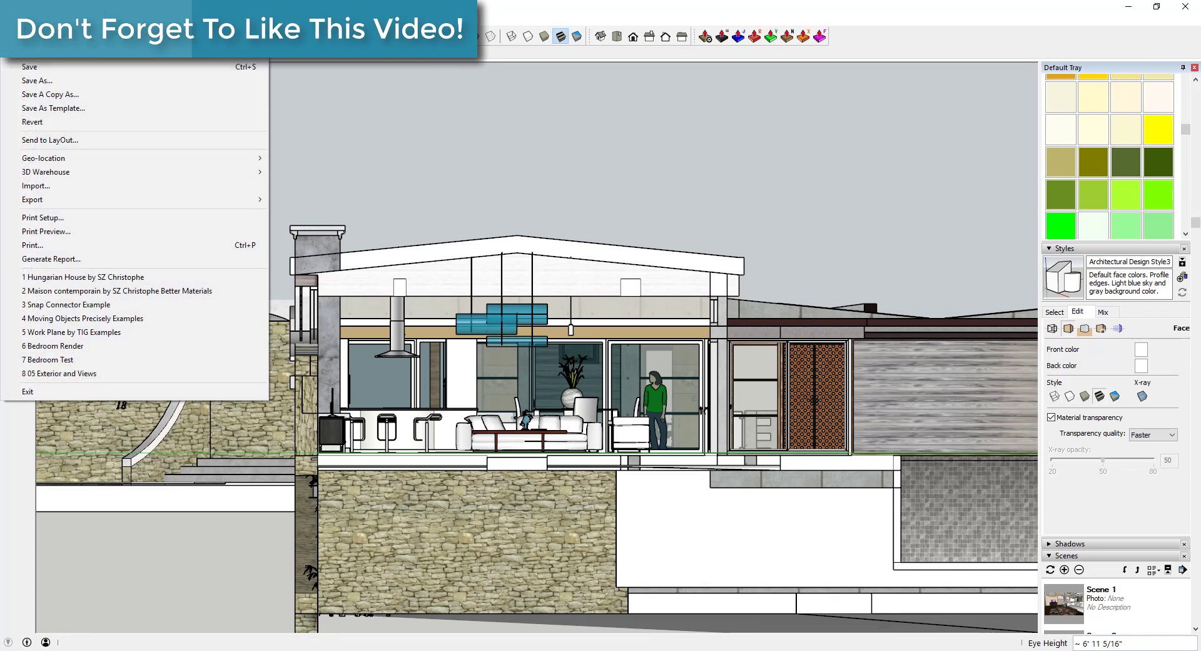
{"action": "left_click", "coordinate": [81, 139]}
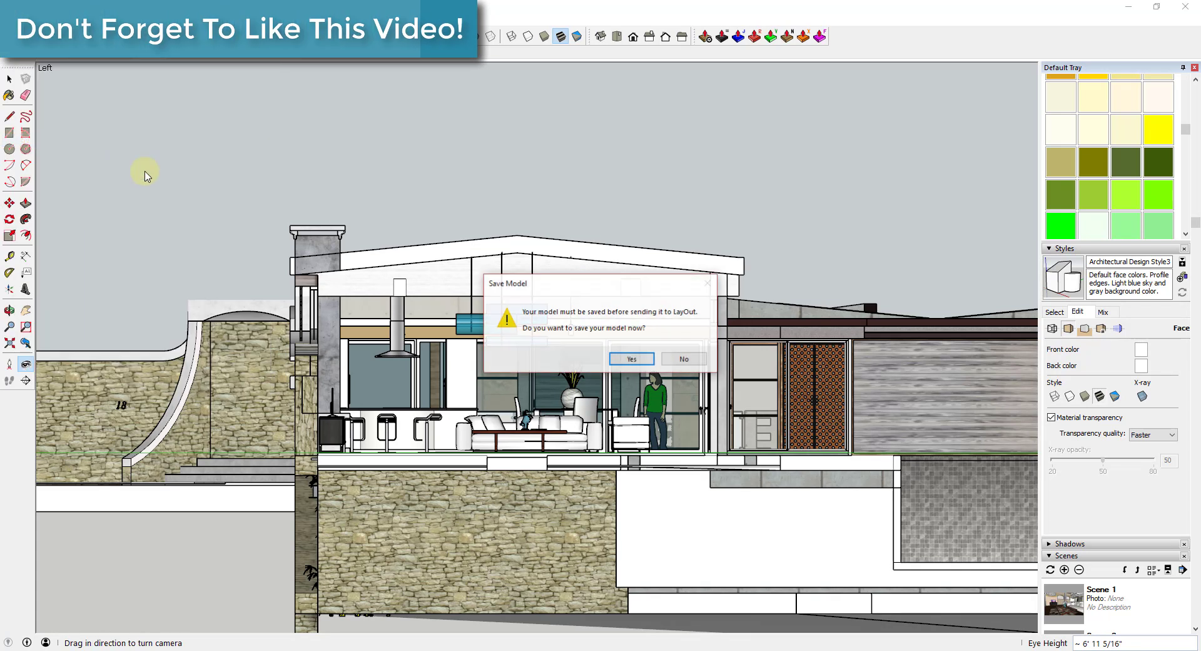
{"action": "left_click", "coordinate": [628, 359]}
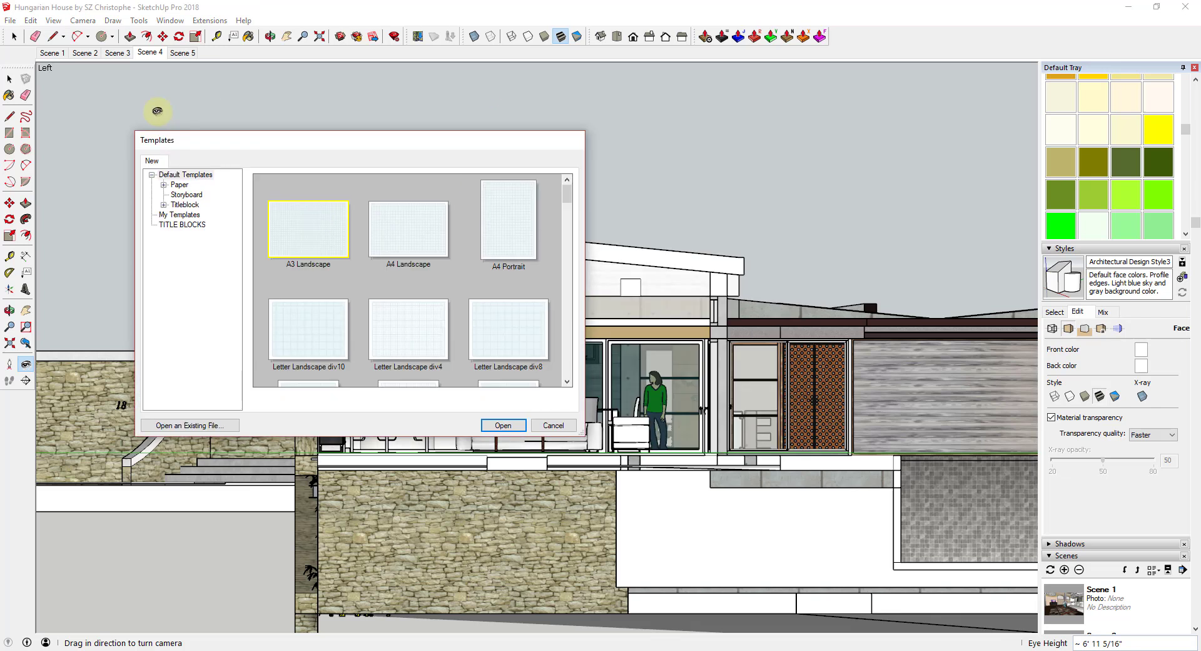
Open a new LayOut document from The SketchUp Essentials A3 template in My Templates
{"action": "left_click", "coordinate": [194, 226]}
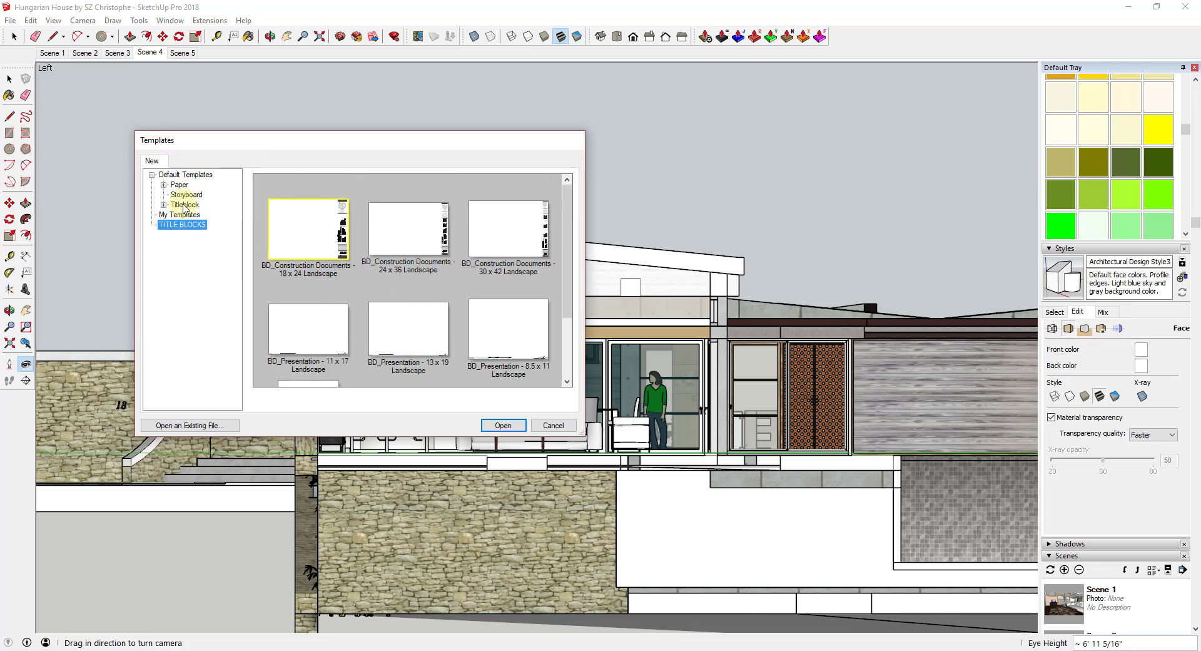
{"action": "left_click", "coordinate": [179, 215]}
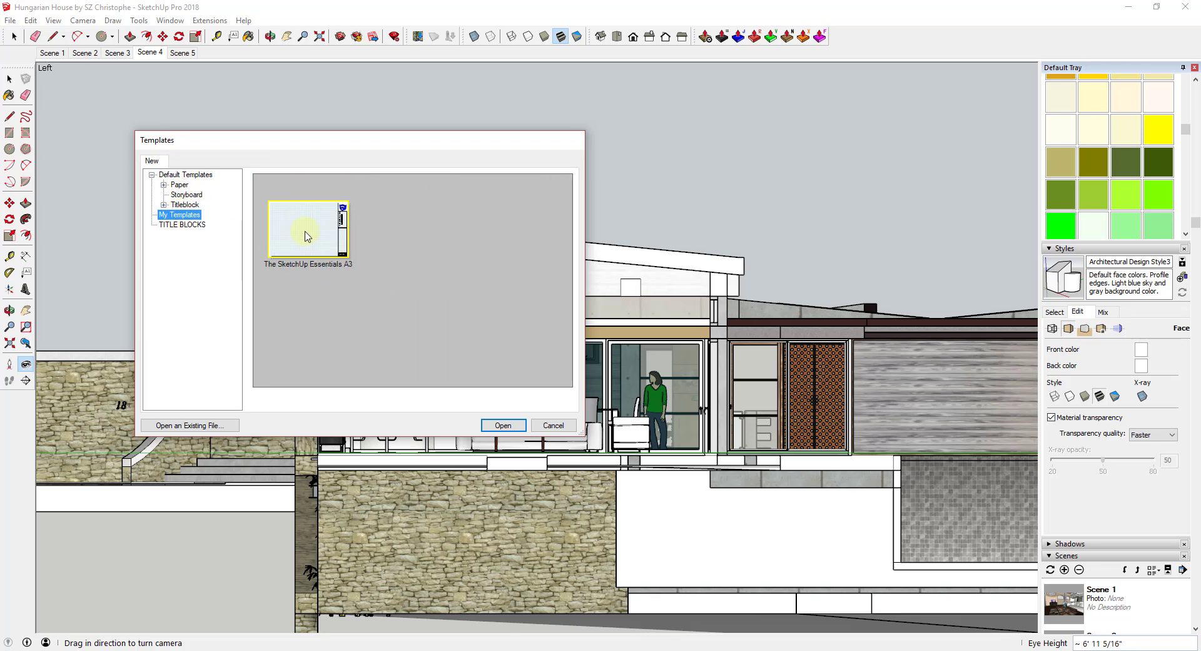
{"action": "left_click", "coordinate": [508, 426]}
{"action": "left_click", "coordinate": [506, 426]}
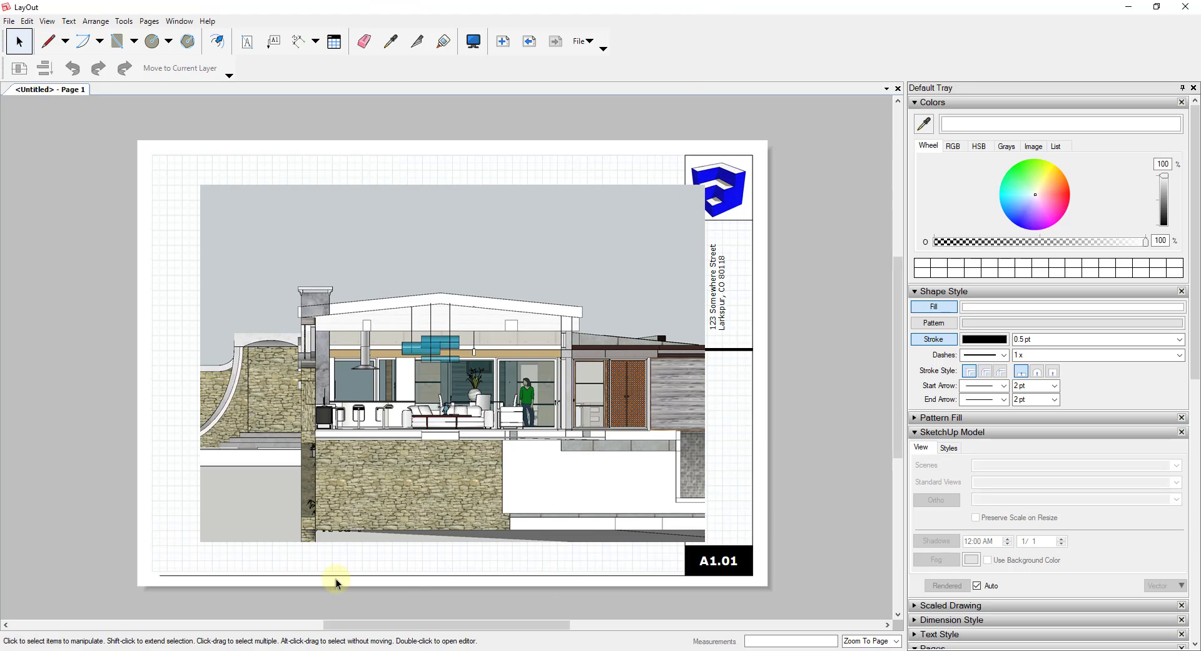
Maximize the LayOut window and add a new layer to the document
{"action": "left_click", "coordinate": [367, 497]}
{"action": "left_click", "coordinate": [515, 407]}
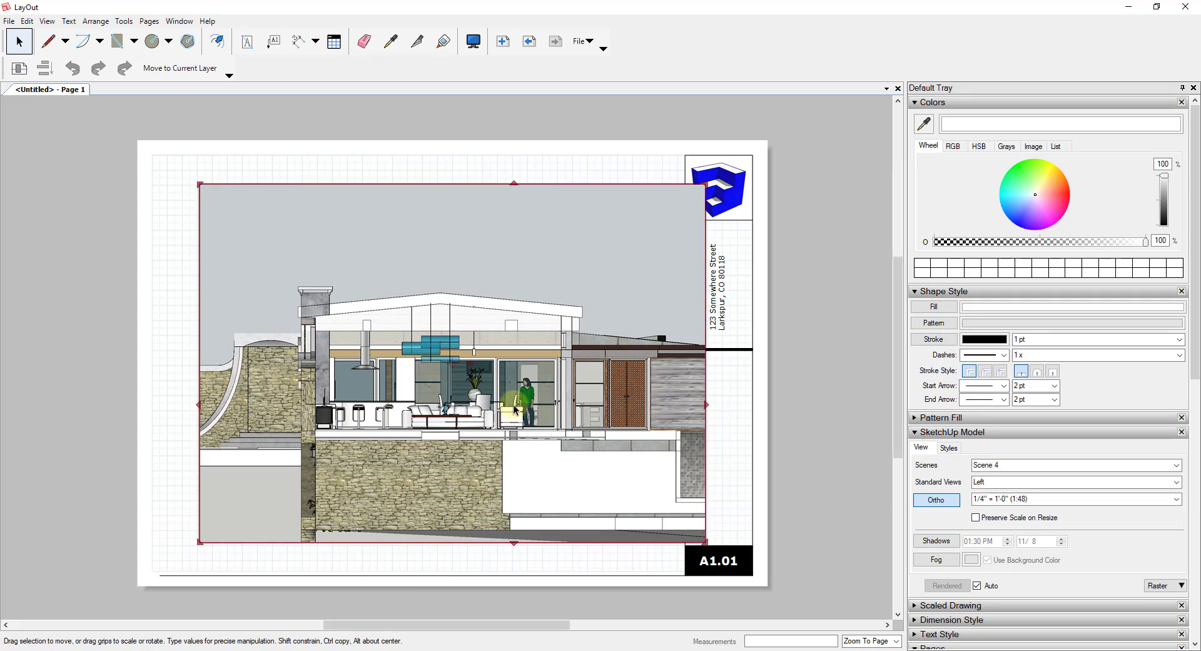
{"action": "scroll", "coordinate": [1032, 448], "scroll_direction": "down", "scroll_amount": 2}
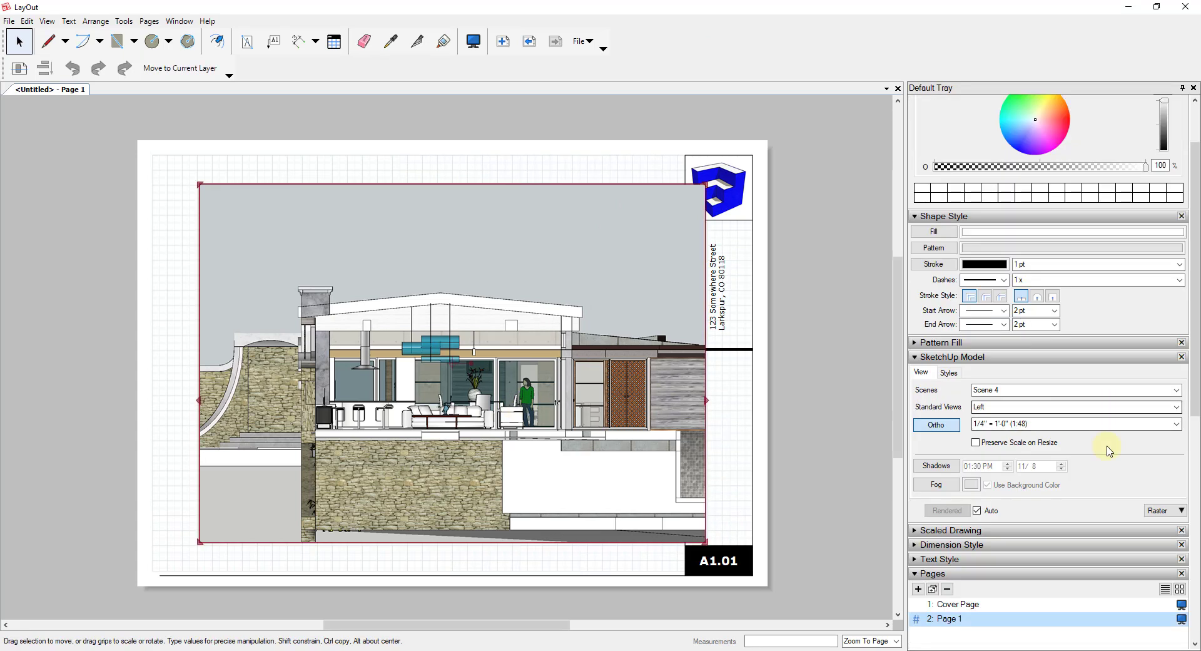
{"action": "scroll", "coordinate": [1089, 463], "scroll_direction": "down", "scroll_amount": 3}
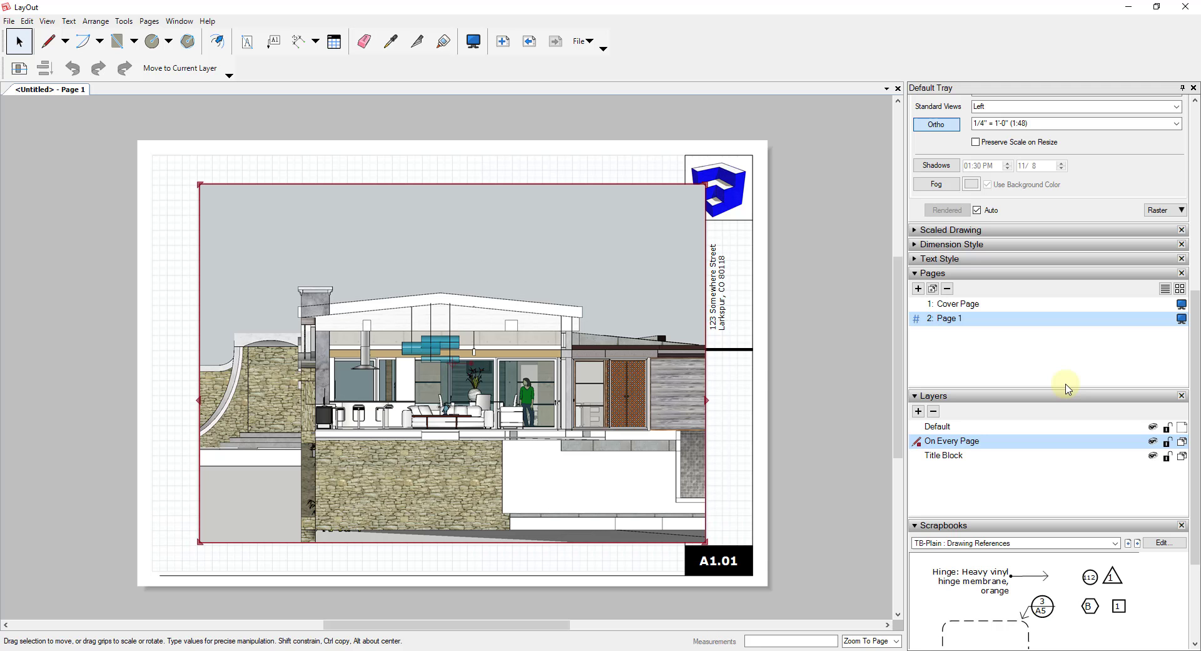
{"action": "left_click", "coordinate": [918, 411]}
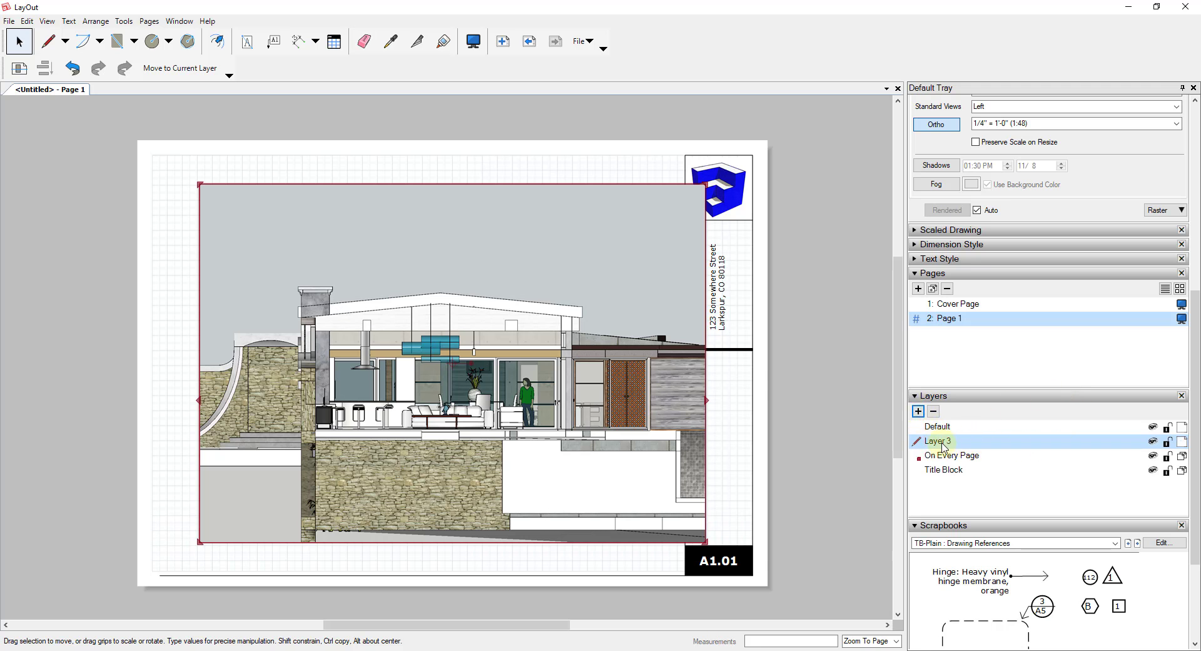
Move the elevation viewport onto Layer 3 and nudge it up and left
{"action": "right_click", "coordinate": [576, 322]}
{"action": "left_click", "coordinate": [583, 170]}
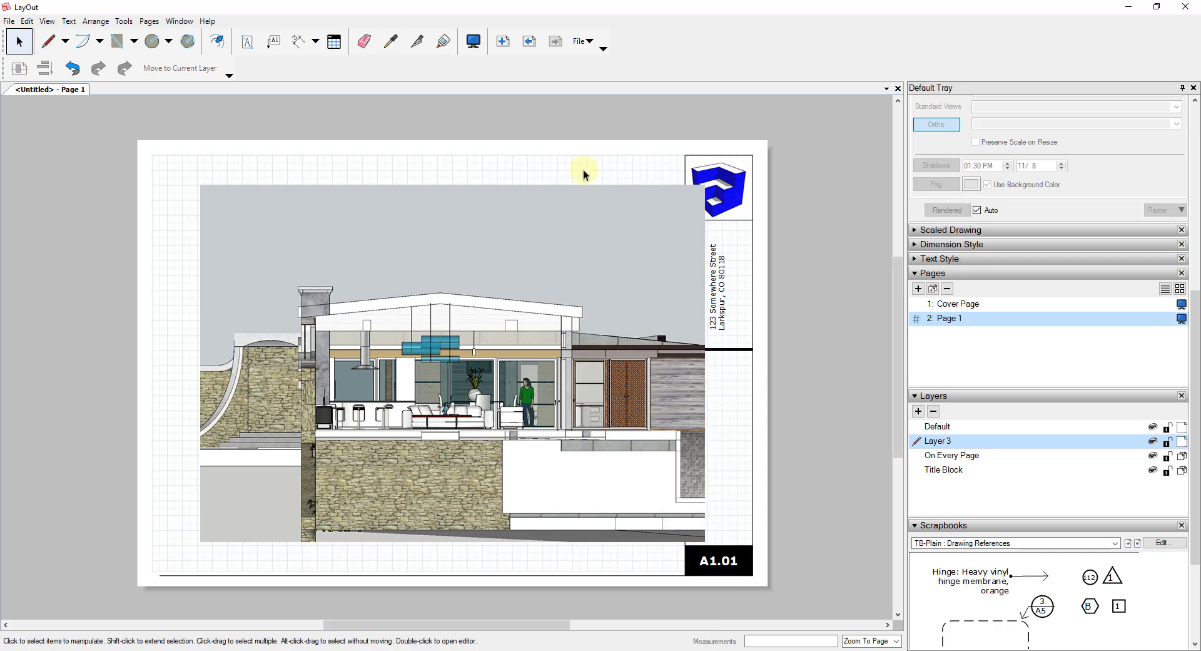
{"action": "left_click", "coordinate": [579, 231]}
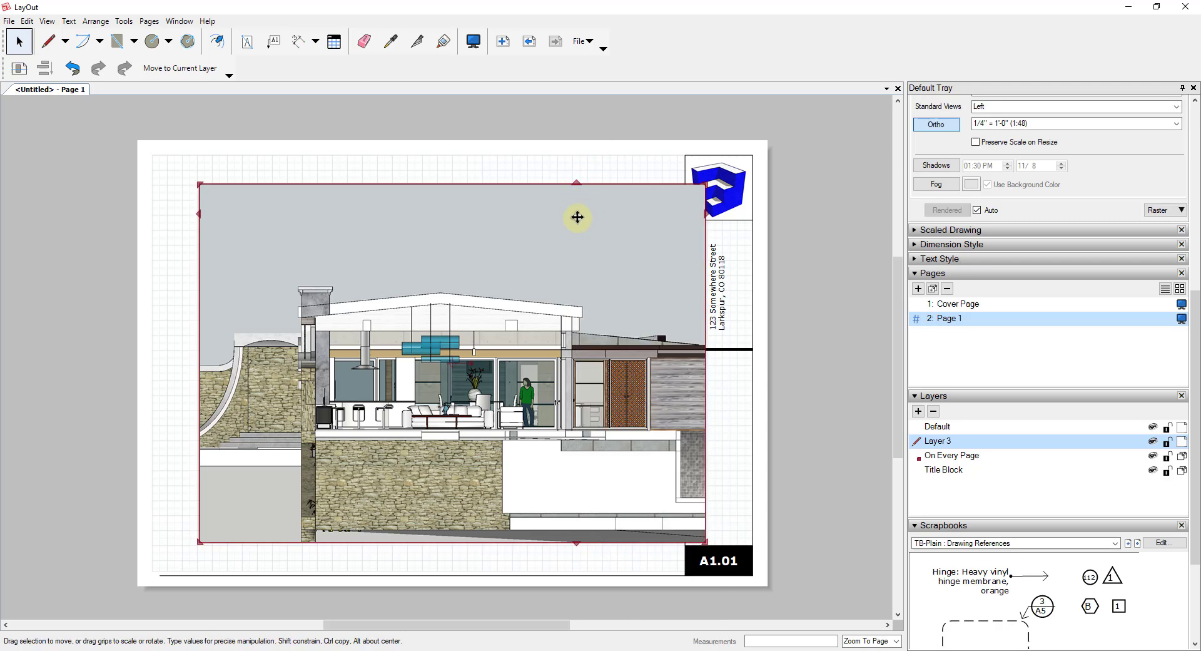
{"action": "right_click", "coordinate": [577, 220]}
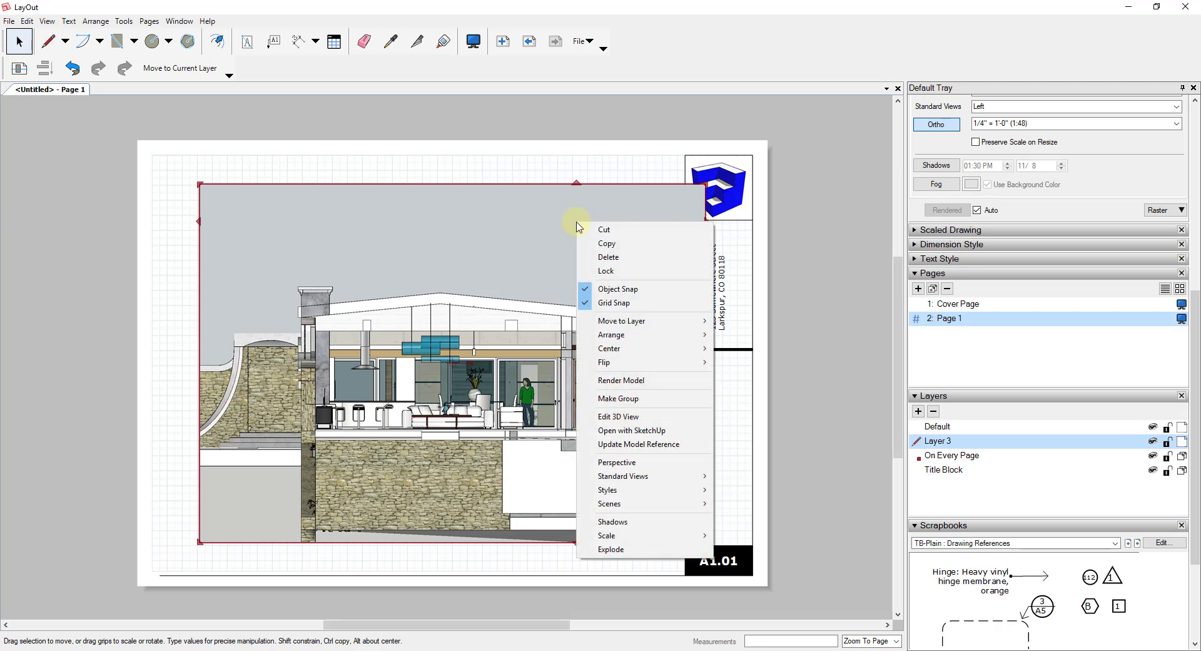
{"action": "mouse_move", "coordinate": [619, 320]}
{"action": "left_click", "coordinate": [757, 350]}
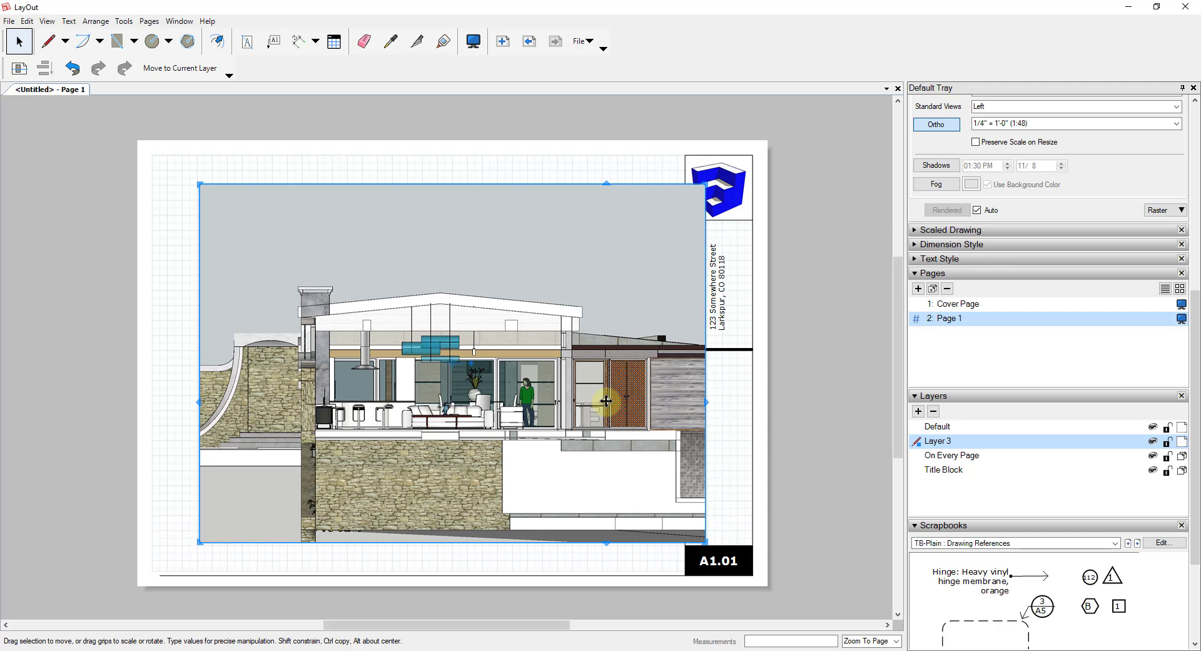
{"action": "mouse_move", "coordinate": [606, 401]}
{"action": "left_mouse_down"}
{"action": "mouse_move", "coordinate": [572, 402]}
{"action": "mouse_move", "coordinate": [576, 392]}
{"action": "left_mouse_up"}
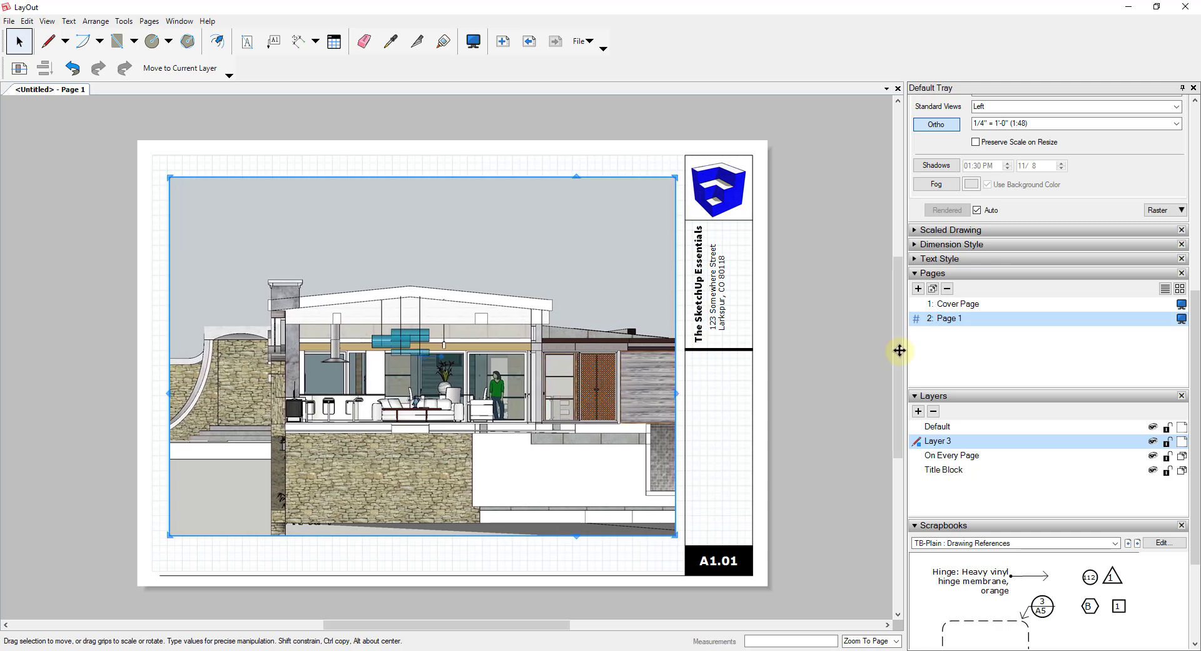
Shrink the elevation viewport from its top-right corner to a custom 1:53.8802 scale
{"action": "scroll", "coordinate": [1003, 356], "scroll_direction": "up", "scroll_amount": 2}
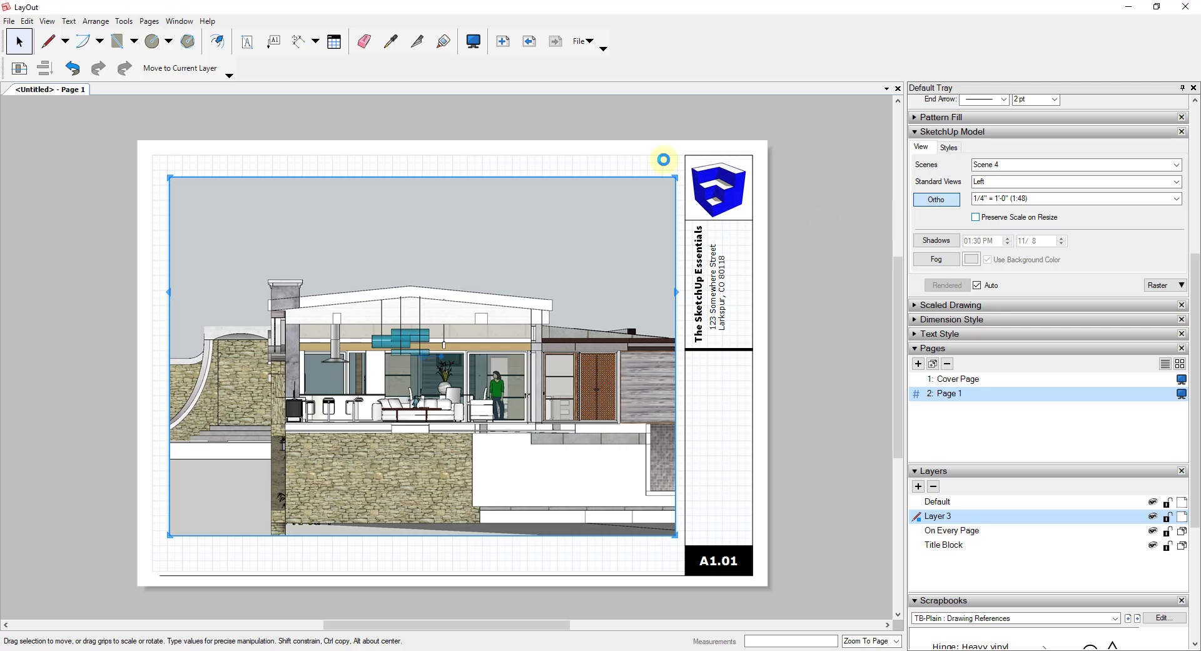
{"action": "left_click", "coordinate": [674, 178]}
{"action": "left_click", "coordinate": [669, 187]}
{"action": "left_click_drag", "start_coordinate": [675, 175], "coordinate": [642, 213]}
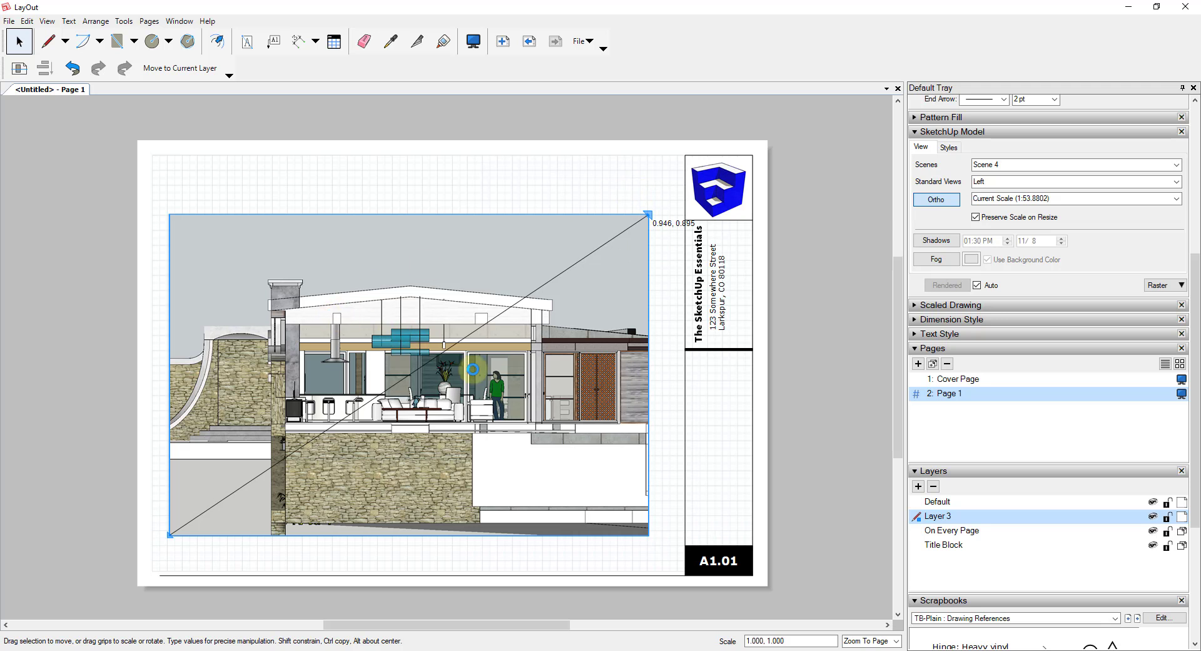
{"action": "key", "text": "Escape"}
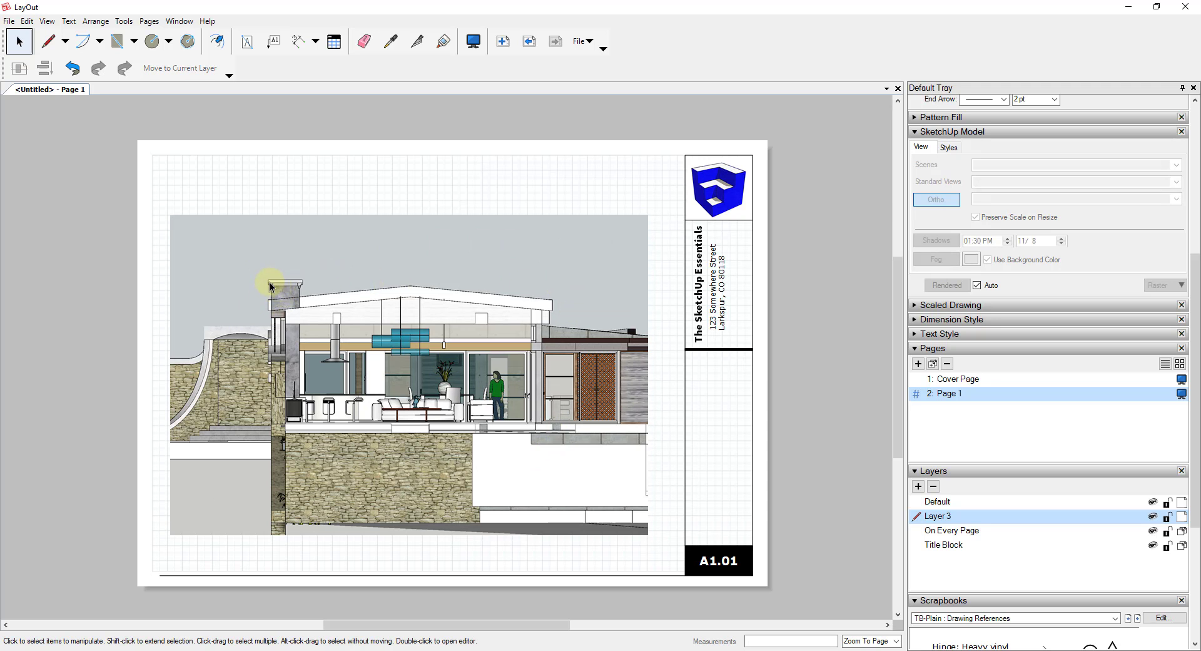
Draw a crop rectangle around the living room and kitchen area of the elevation
{"action": "key", "text": "r"}
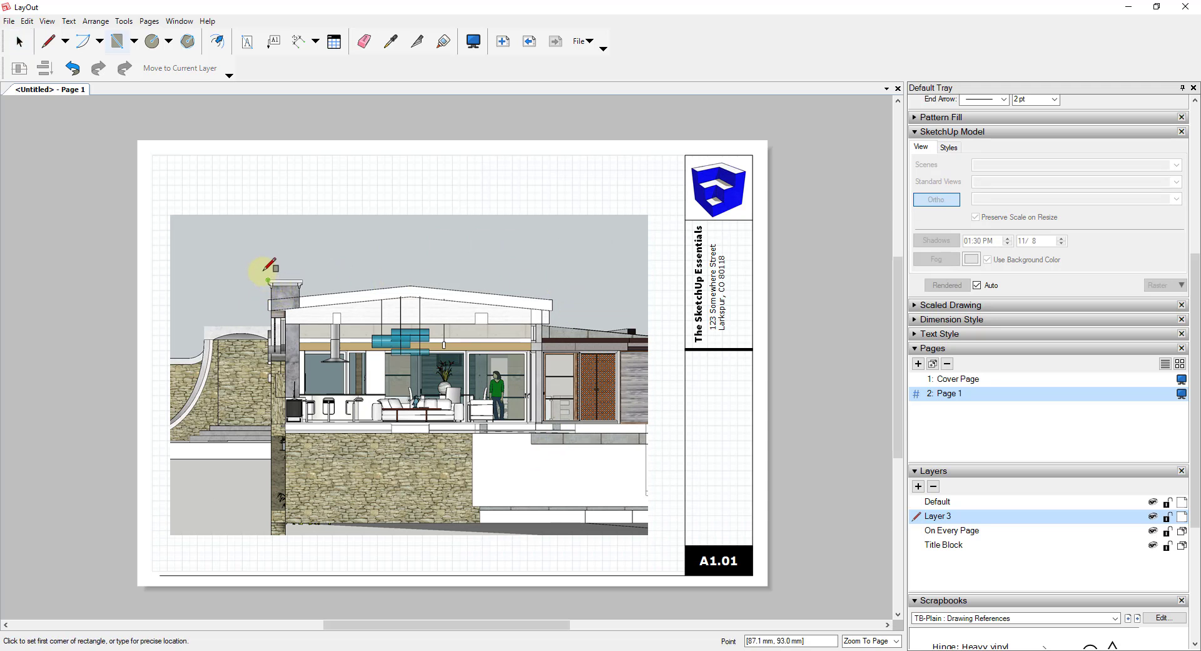
{"action": "scroll", "coordinate": [265, 267], "scroll_direction": "up", "scroll_amount": 3}
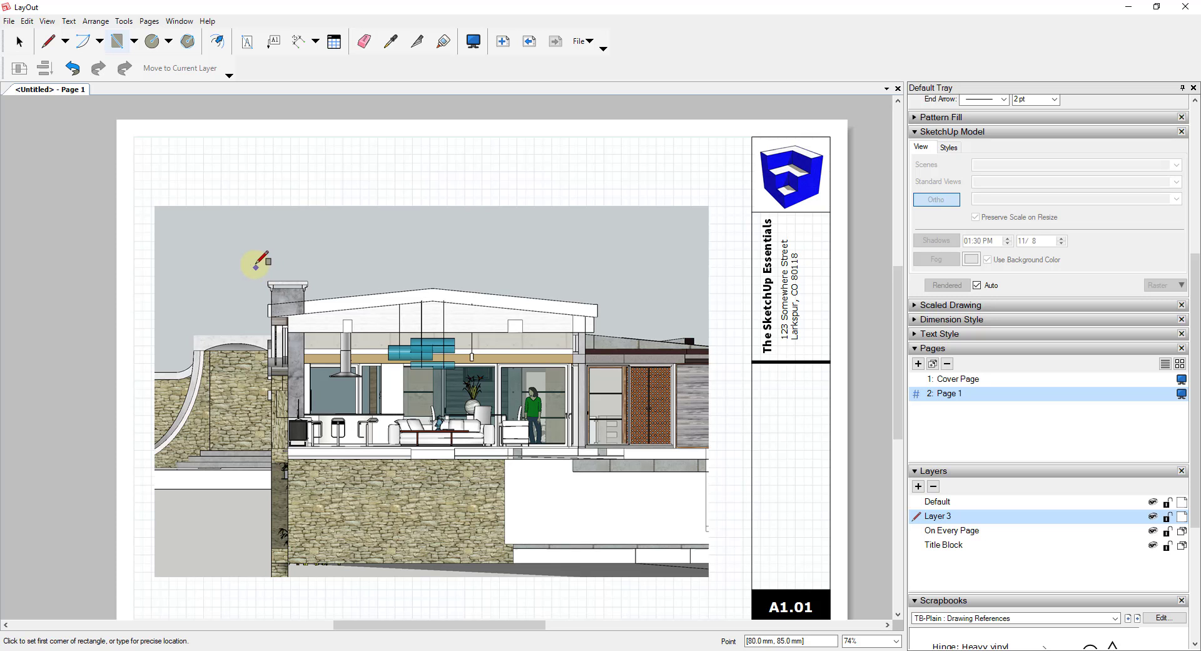
{"action": "left_click", "coordinate": [256, 267]}
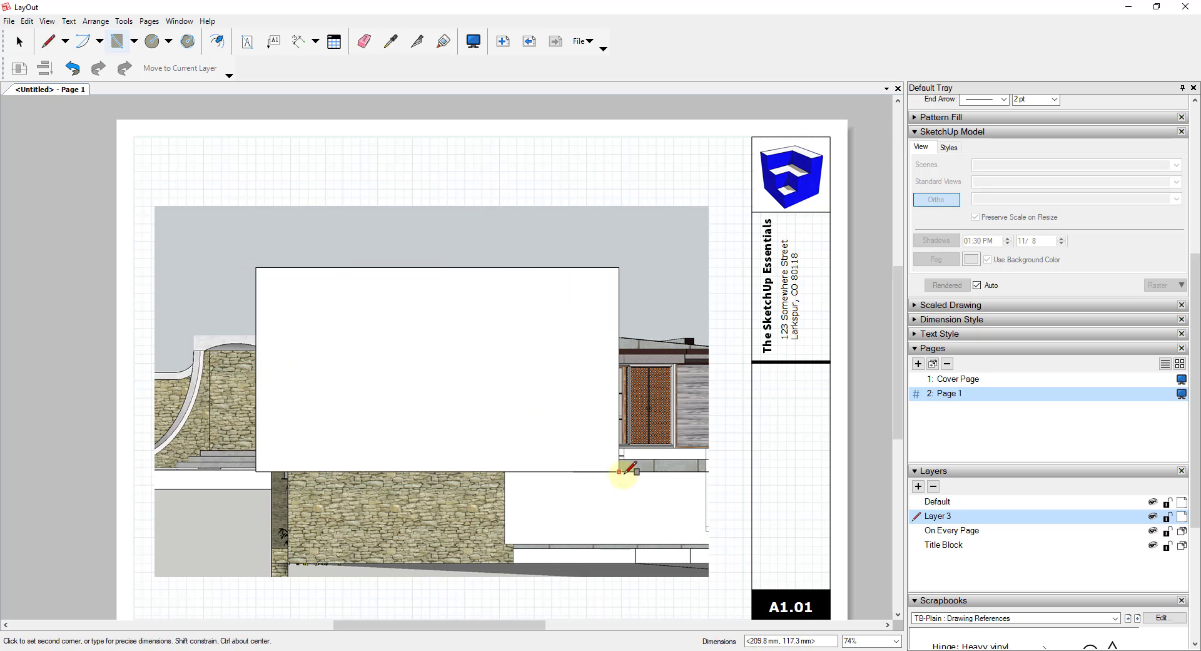
{"action": "left_click", "coordinate": [638, 471]}
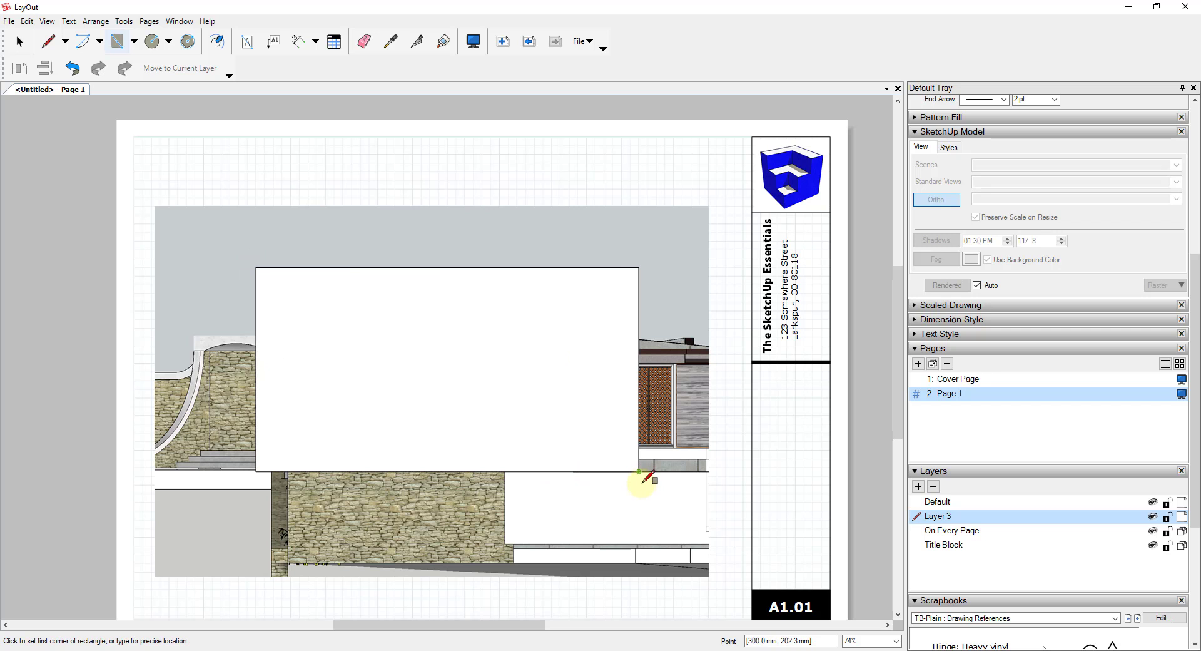
Clip the elevation viewport to the rectangle with Create Clipping Mask
{"action": "key", "text": "space"}
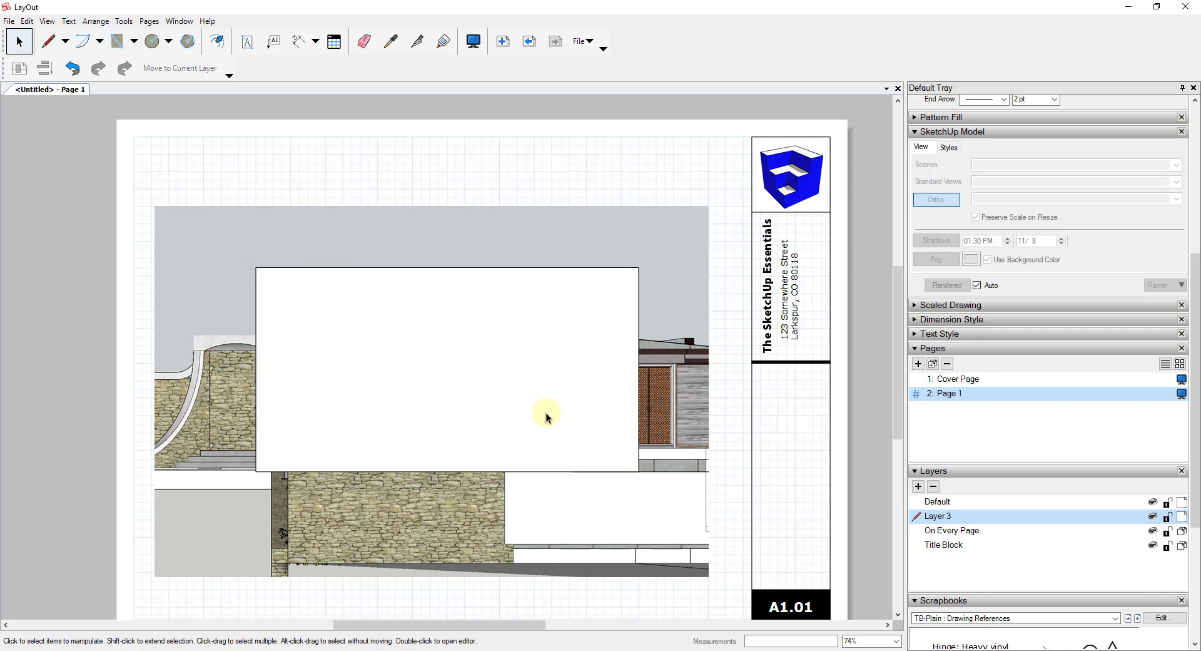
{"action": "left_click", "coordinate": [546, 412]}
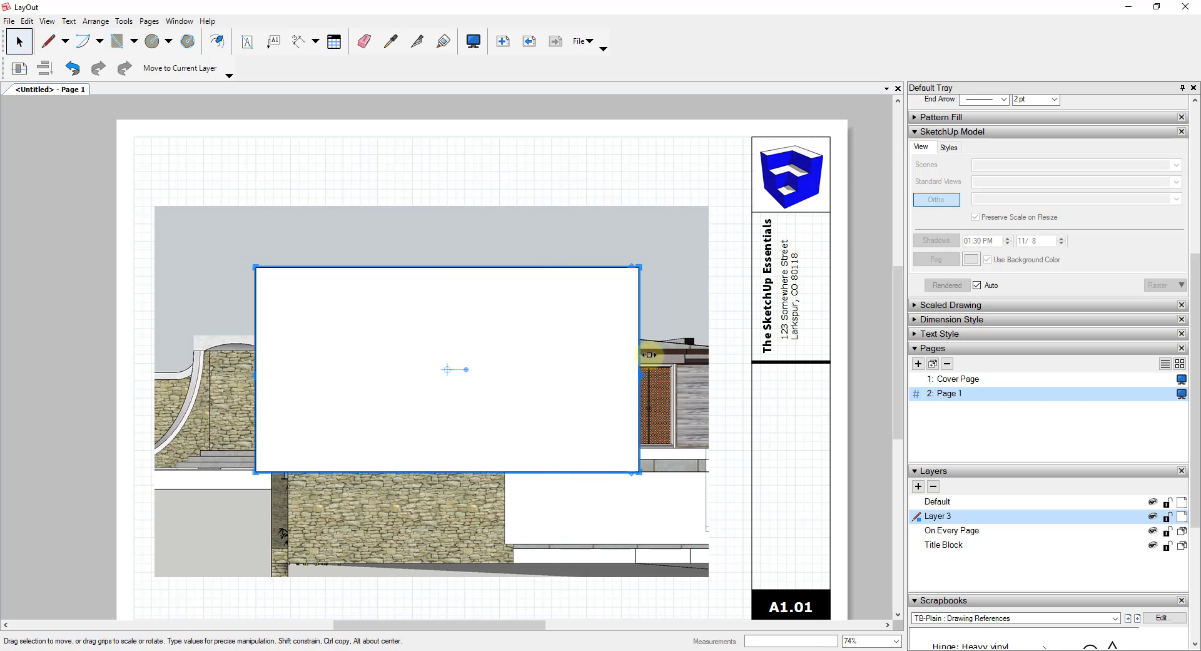
{"action": "left_click", "coordinate": [691, 308], "text": "shift"}
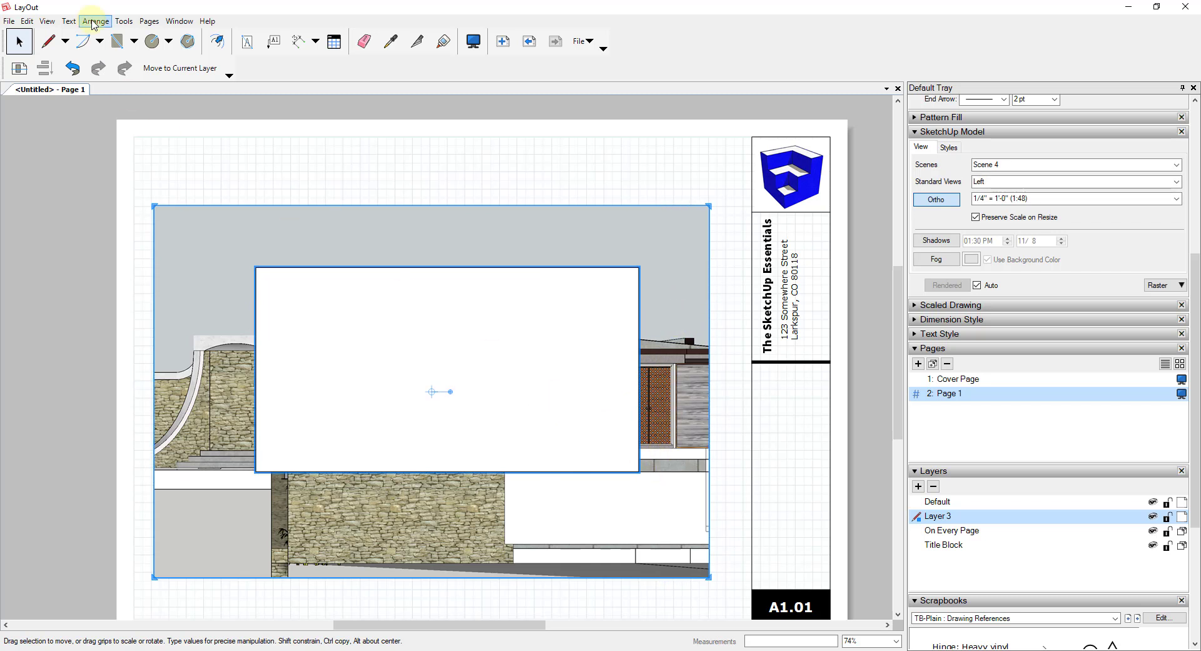
{"action": "left_click", "coordinate": [27, 21]}
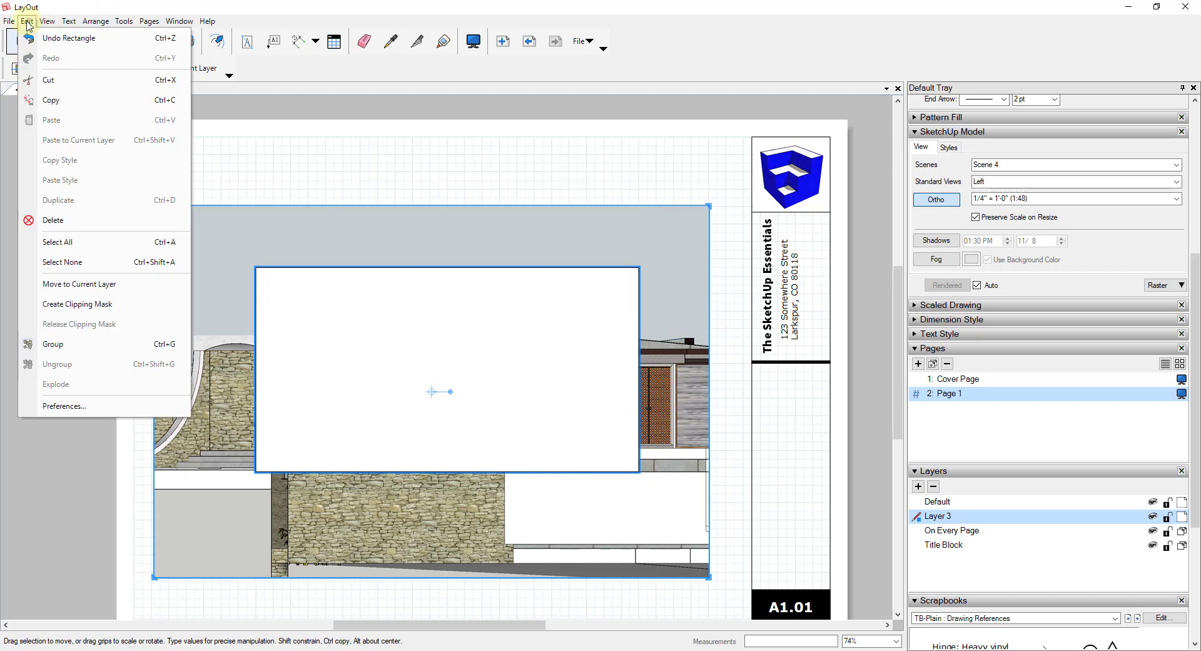
{"action": "left_click", "coordinate": [90, 304]}
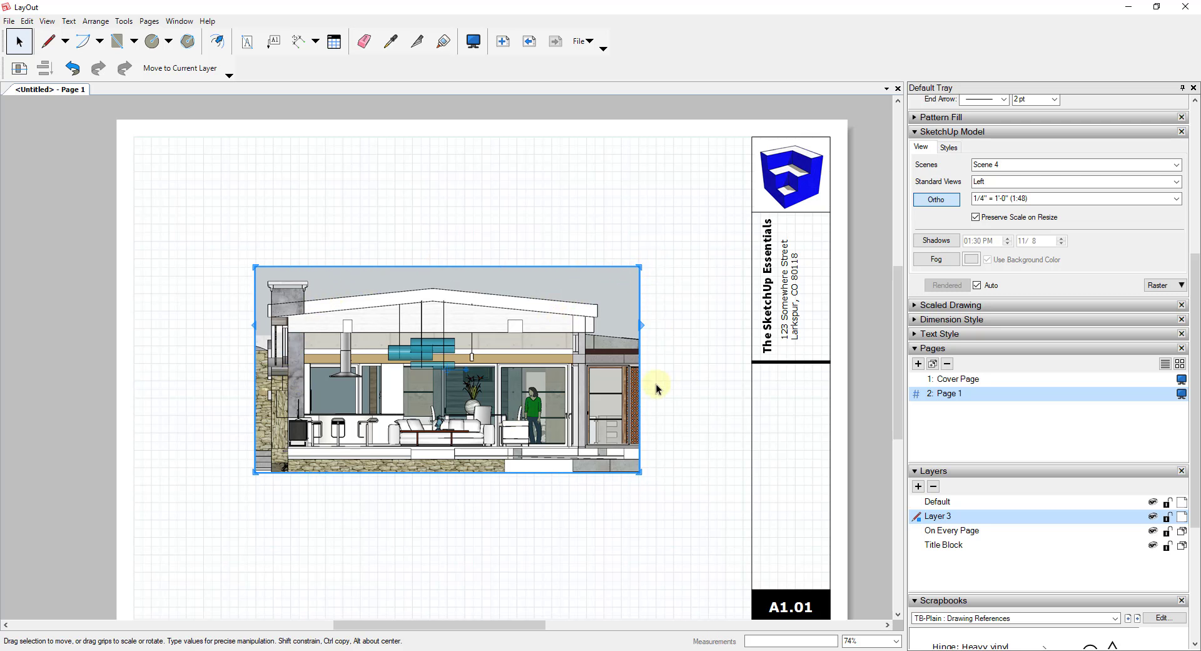
Move the cropped elevation to the lower left and place a copy up and to the right
{"action": "left_click_drag", "start_coordinate": [539, 357], "coordinate": [468, 488]}
{"action": "left_click_drag", "start_coordinate": [443, 438], "coordinate": [431, 481]}
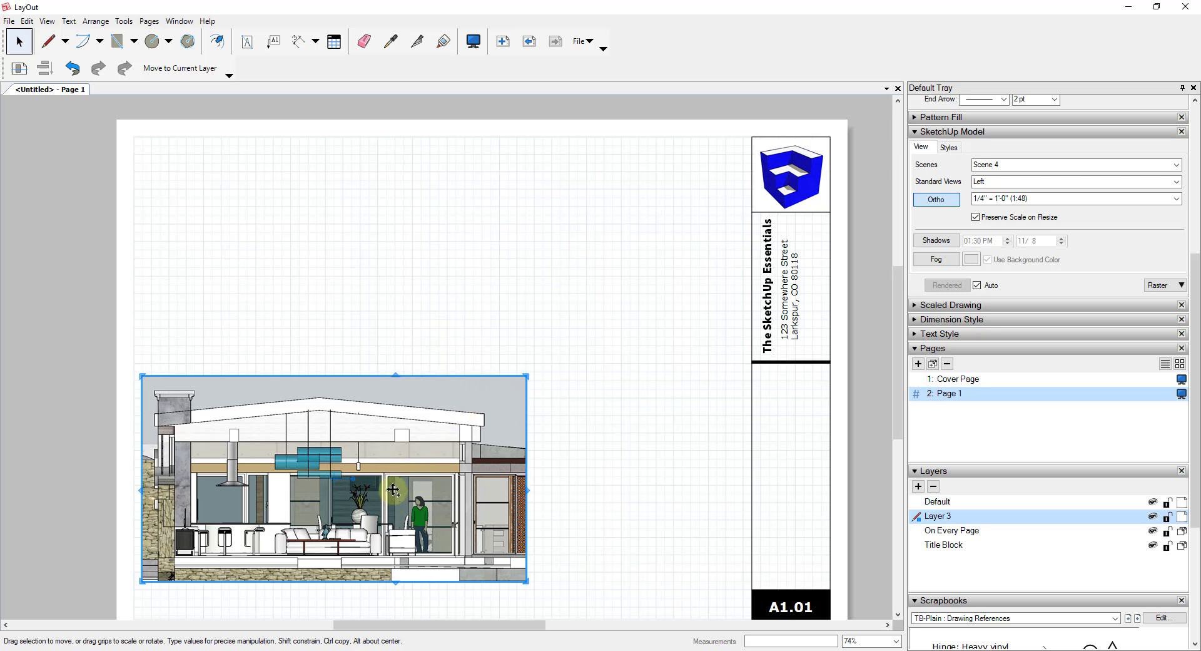
{"action": "left_click_drag", "start_coordinate": [388, 483], "coordinate": [592, 278], "text": "ctrl"}
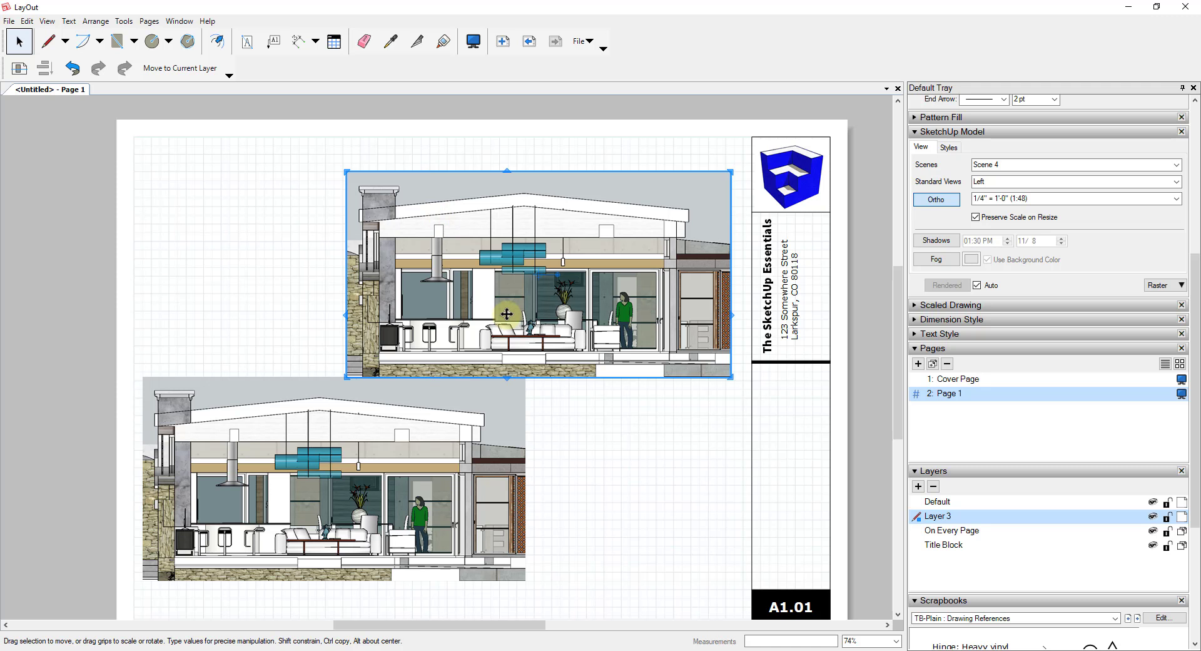
Release the duplicate's clipping mask and delete its white crop rectangle
{"action": "left_click", "coordinate": [27, 20]}
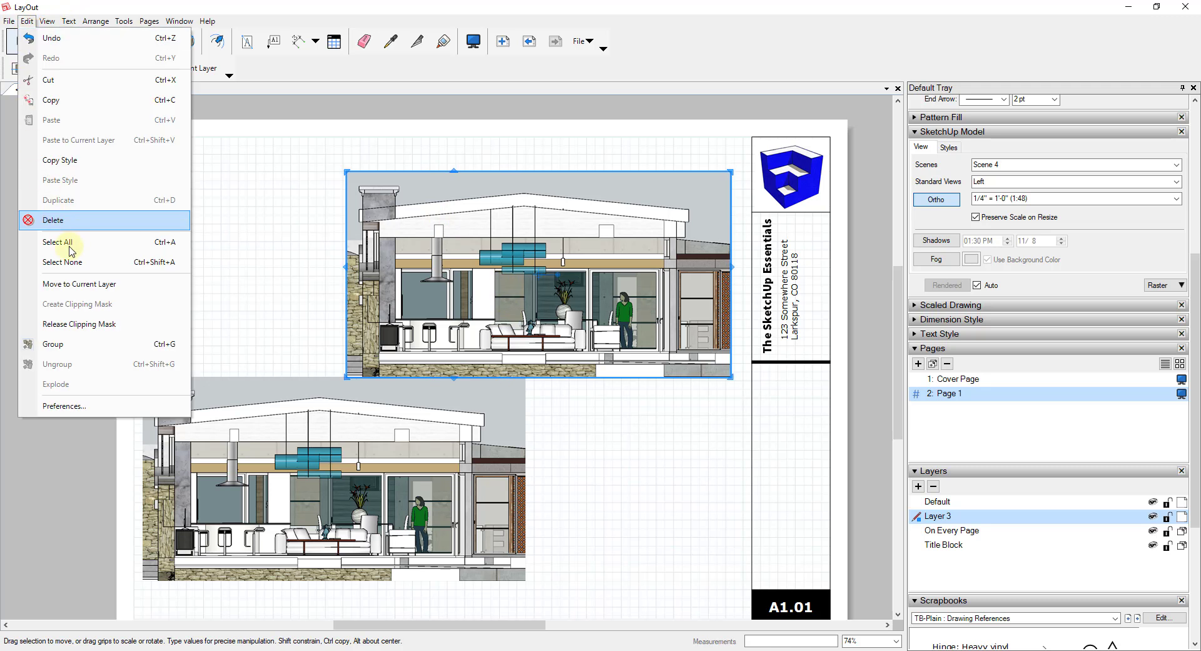
{"action": "left_click", "coordinate": [79, 324]}
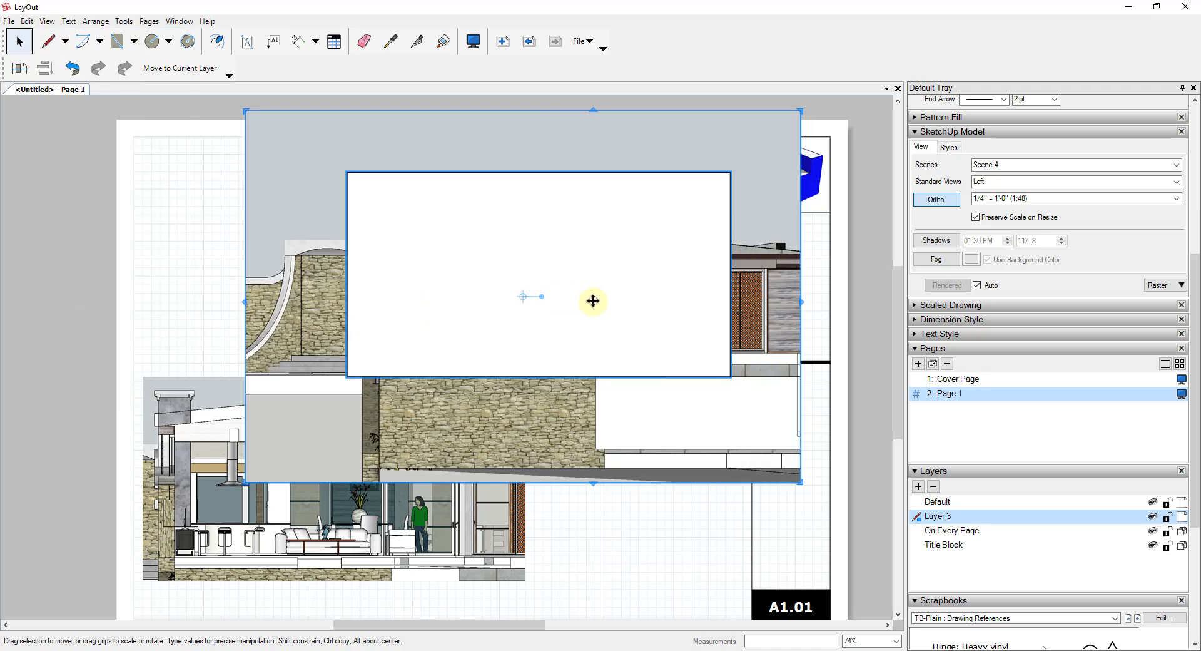
{"action": "left_click", "coordinate": [607, 267]}
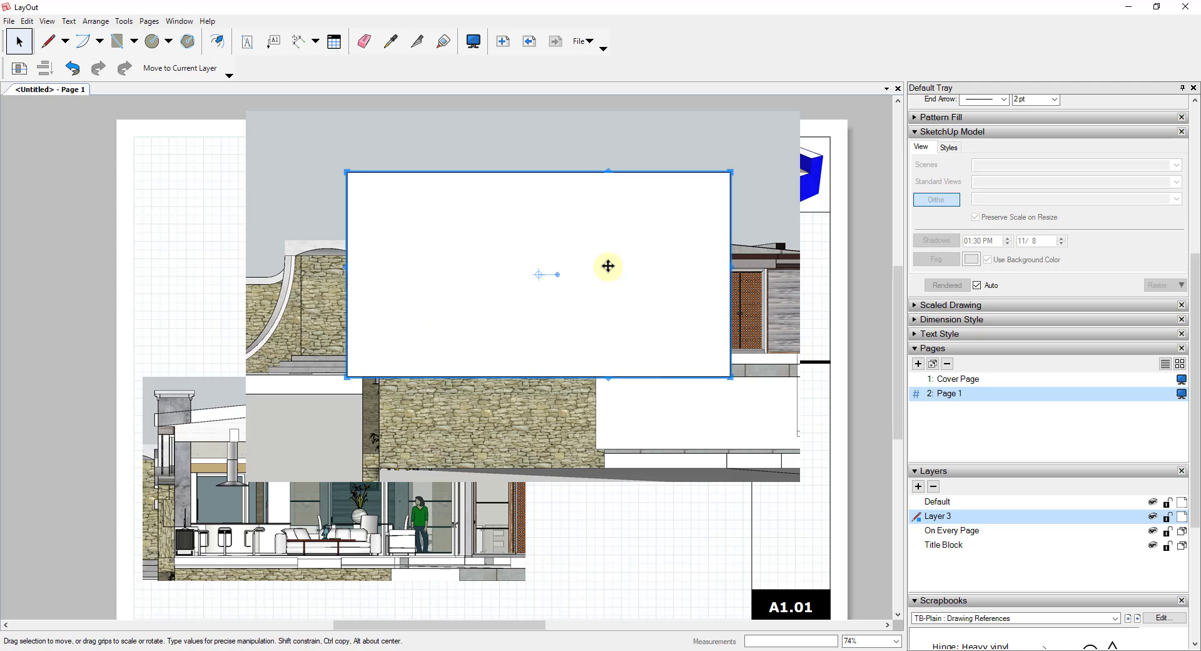
{"action": "key", "text": "Delete"}
{"action": "left_click", "coordinate": [586, 269]}
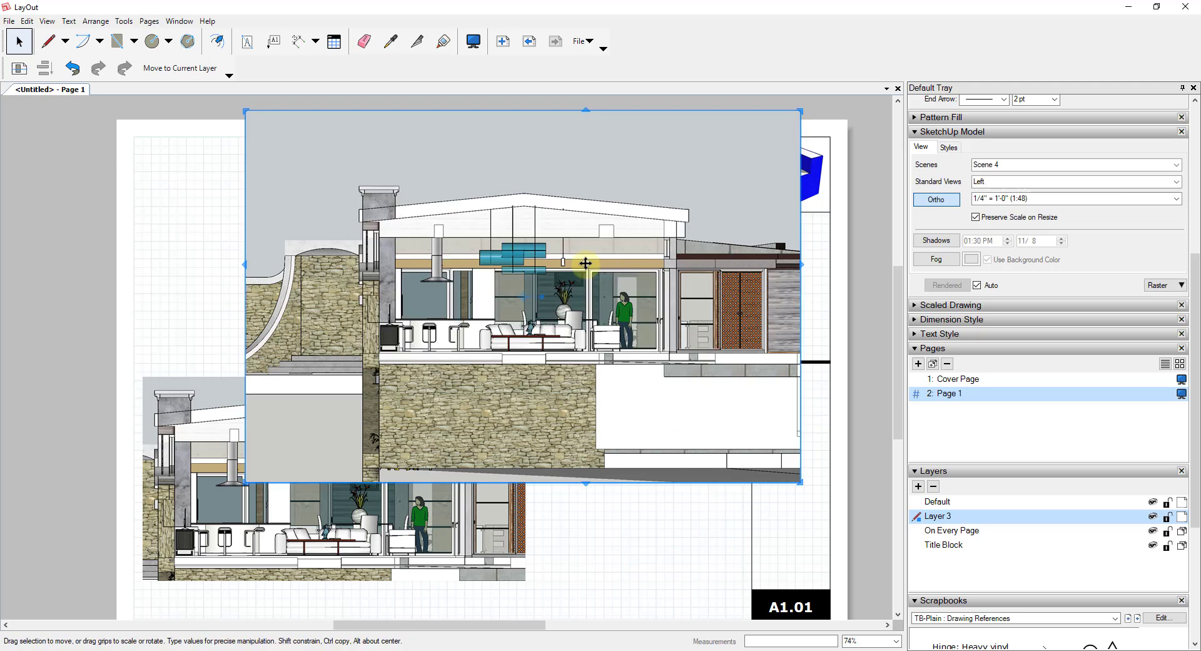
Set the upper viewport to Scene 5 and turn off Preserve Scale on Resize
{"action": "right_click", "coordinate": [524, 271]}
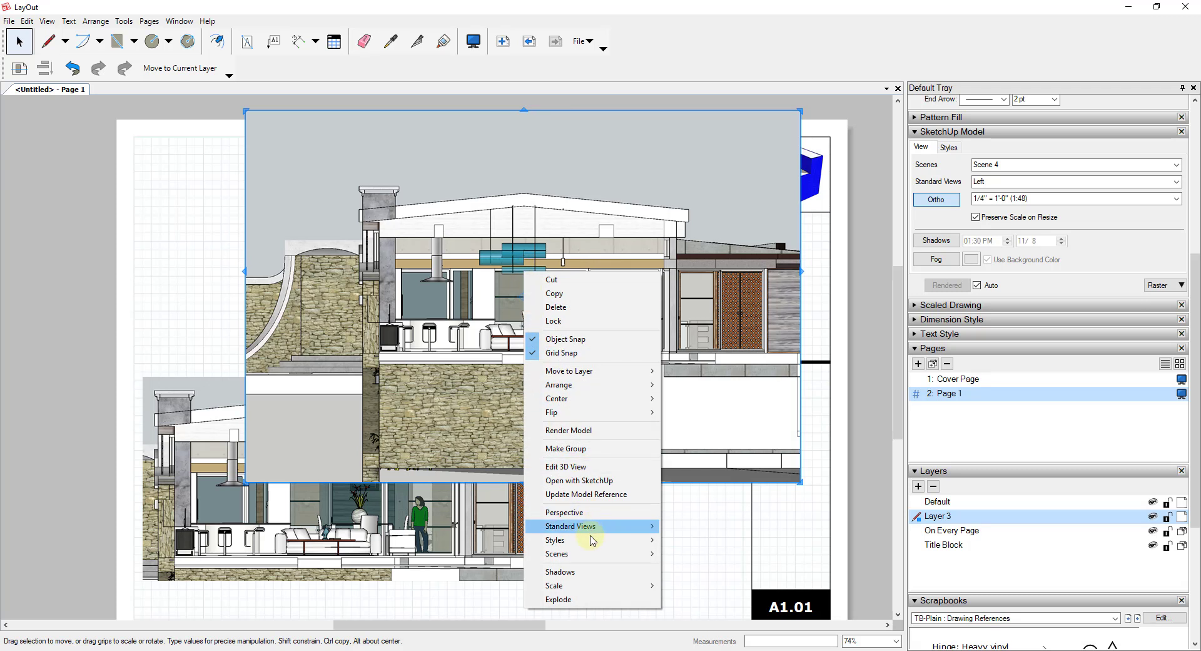
{"action": "mouse_move", "coordinate": [619, 556]}
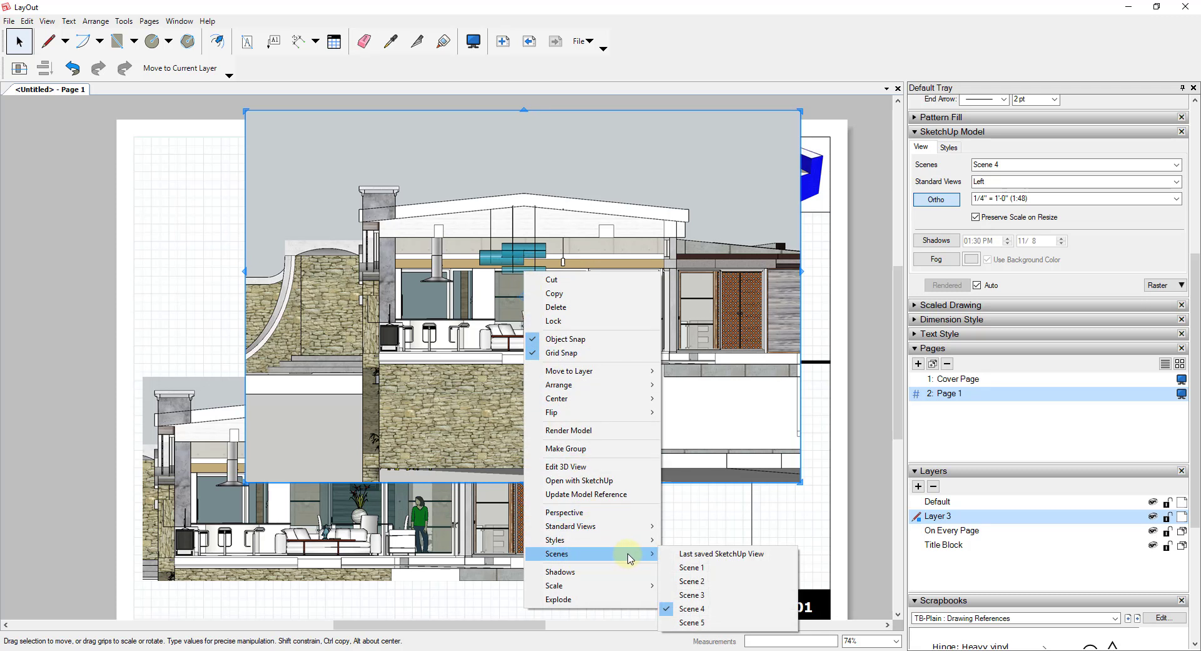
{"action": "left_click", "coordinate": [699, 625]}
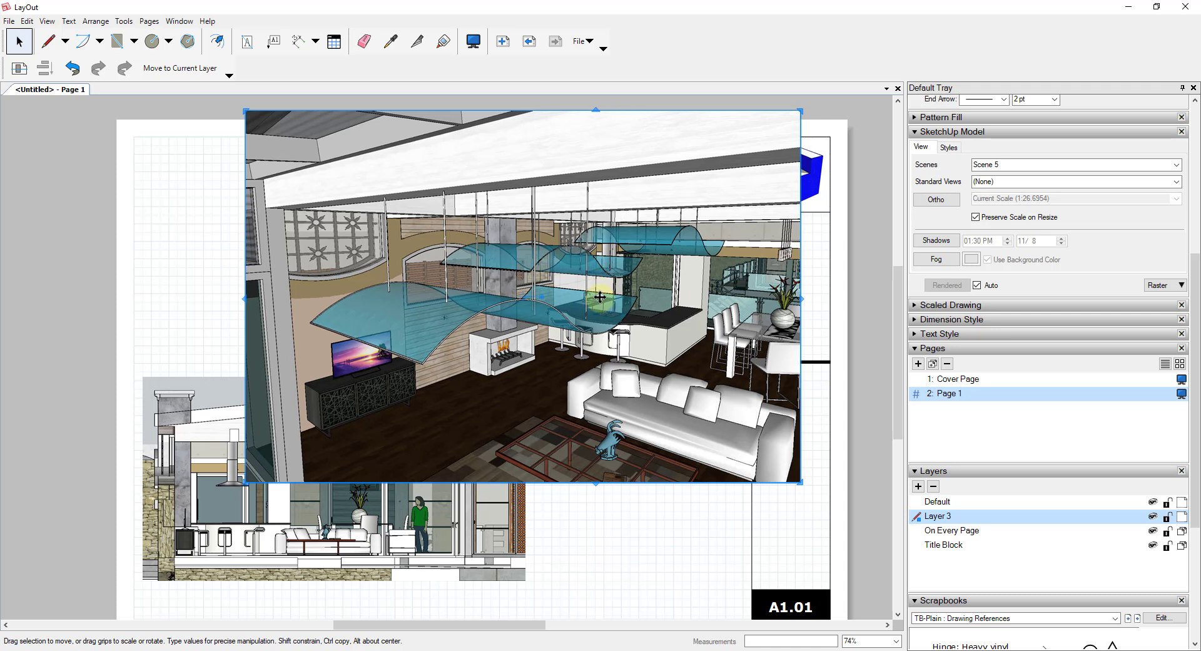
{"action": "left_click_drag", "start_coordinate": [628, 307], "coordinate": [636, 309]}
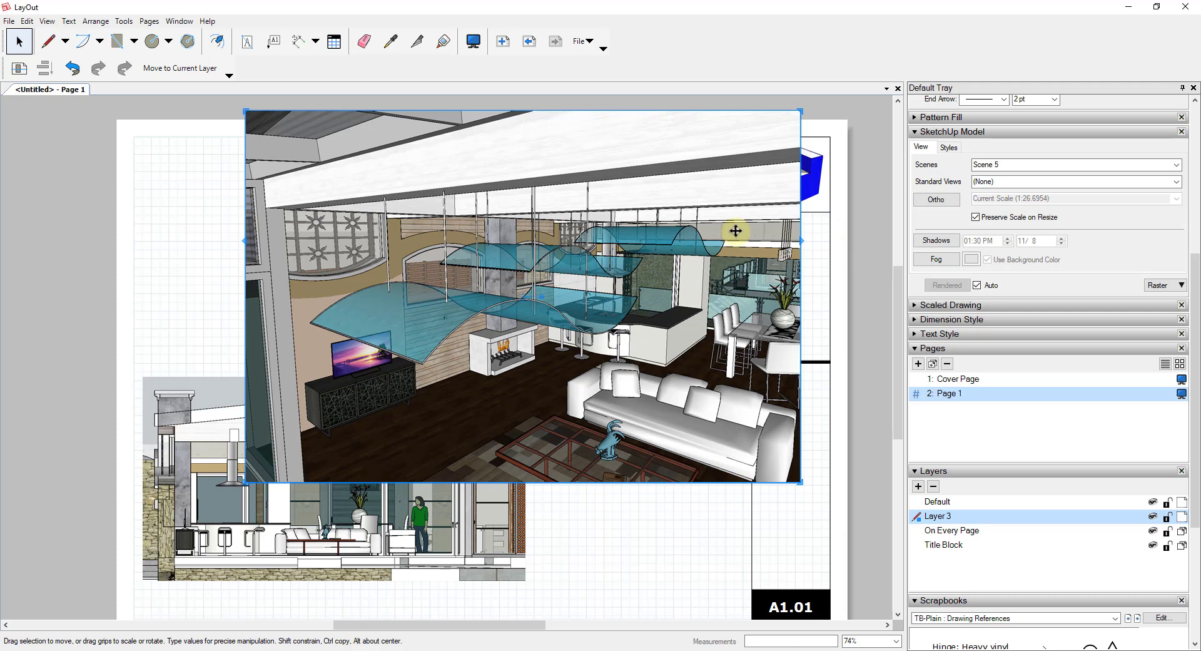
{"action": "left_click", "coordinate": [976, 217]}
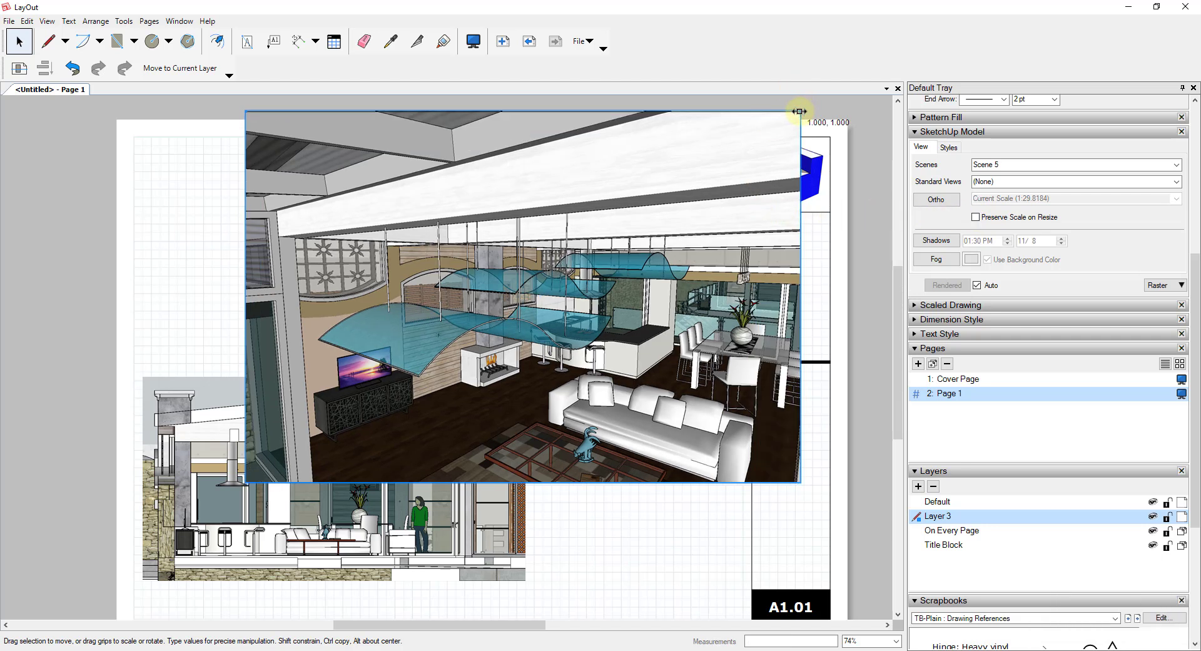
Scale the living-room perspective viewport down, shift it up-right, and place a circle centre over it
{"action": "mouse_move", "coordinate": [800, 110]}
{"action": "left_mouse_down"}
{"action": "mouse_move", "coordinate": [688, 164]}
{"action": "mouse_move", "coordinate": [673, 206]}
{"action": "left_mouse_up"}
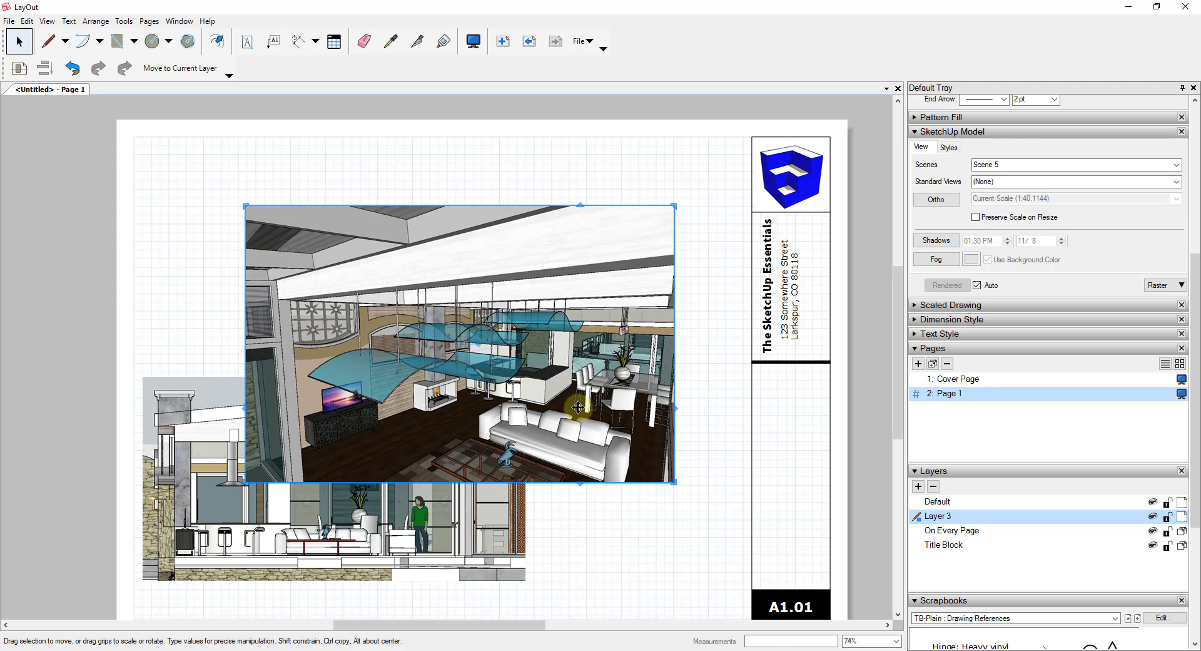
{"action": "left_click_drag", "start_coordinate": [561, 395], "coordinate": [618, 367]}
{"action": "key", "text": "c"}
{"action": "left_click", "coordinate": [531, 326]}
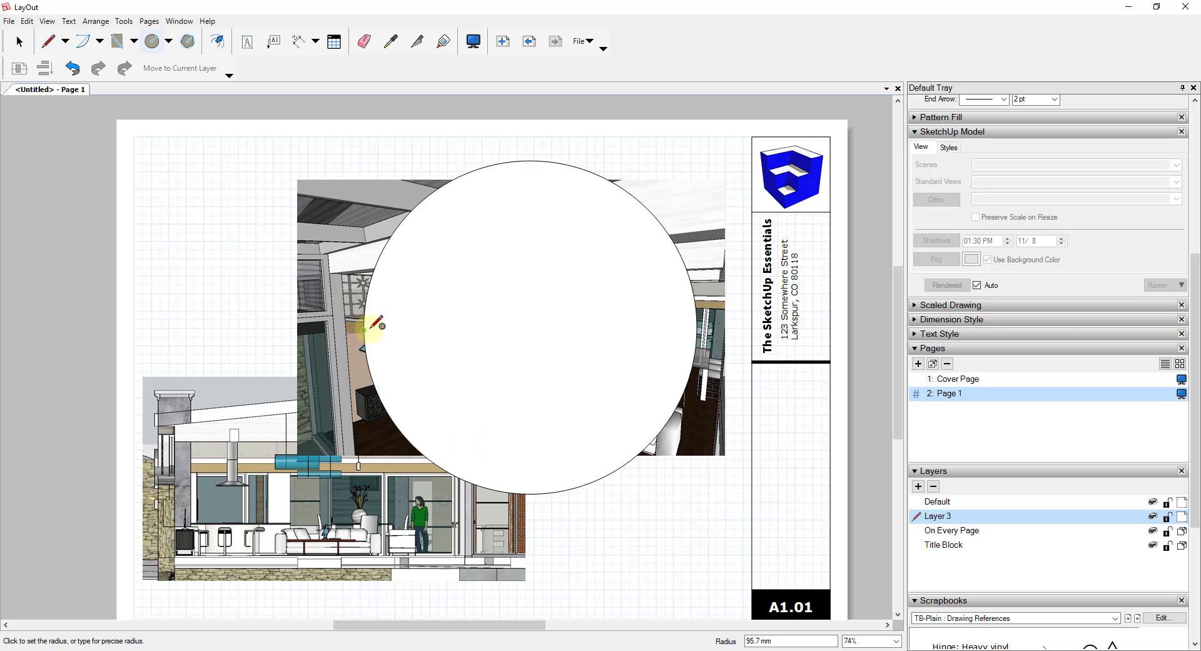
Finish the circle, select it with the perspective viewport, and apply Edit > Create Clipping Mask
{"action": "left_click", "coordinate": [348, 327]}
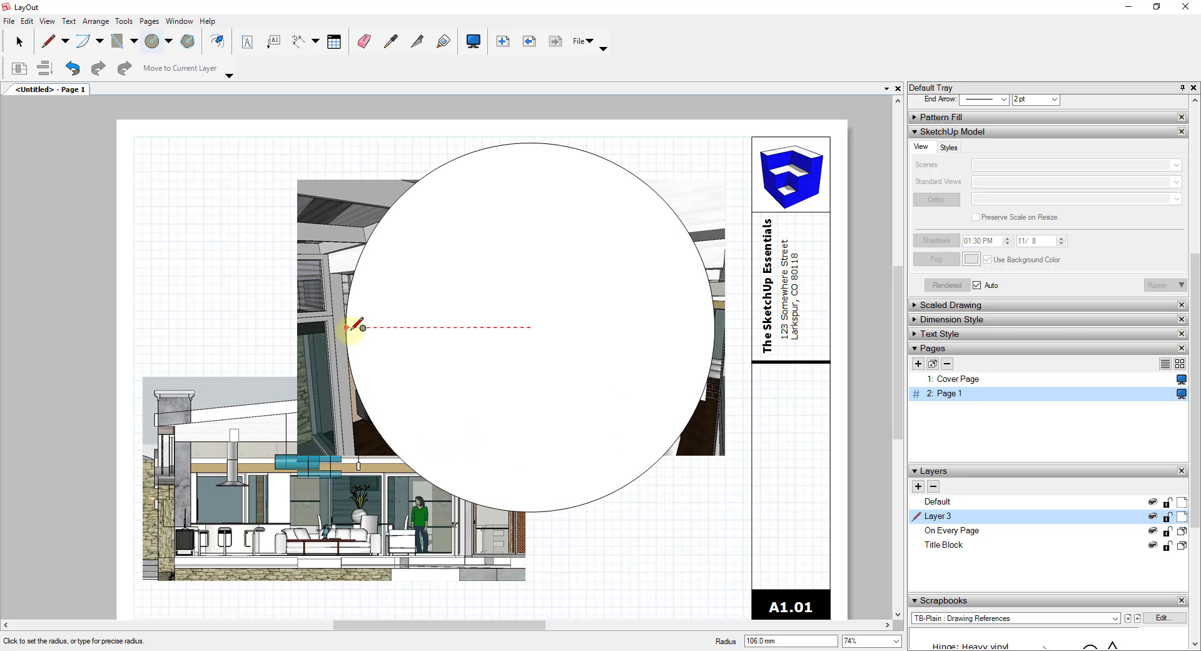
{"action": "key", "text": "space"}
{"action": "left_click", "coordinate": [577, 305]}
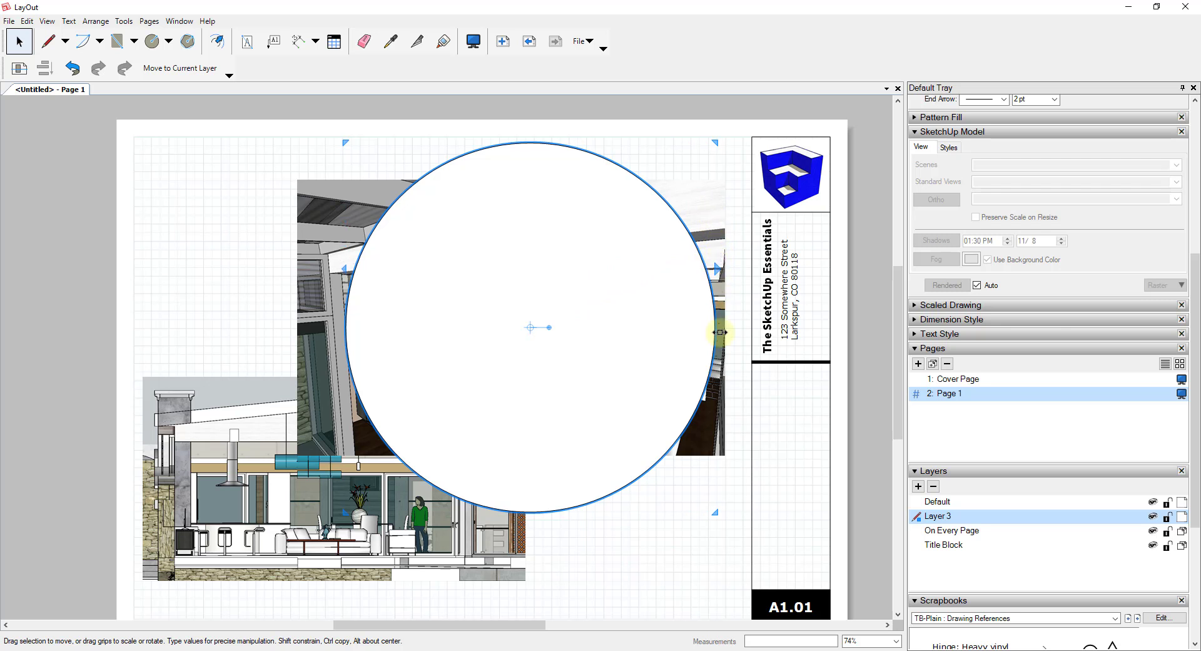
{"action": "left_click", "coordinate": [711, 446]}
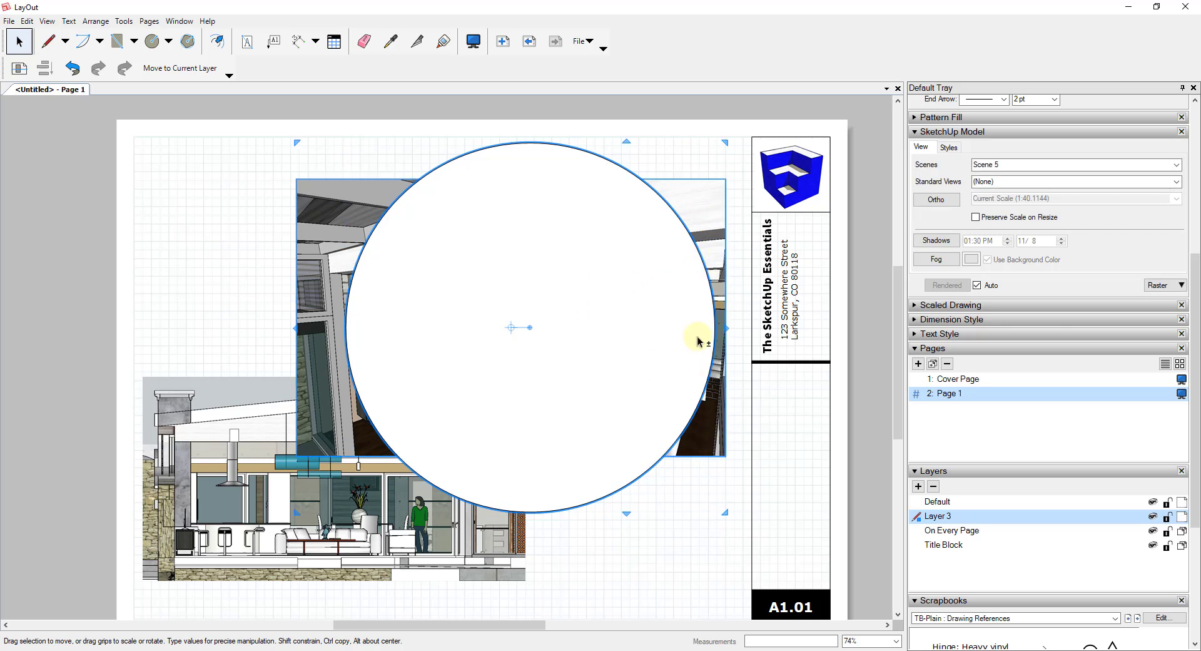
{"action": "left_click", "coordinate": [27, 21]}
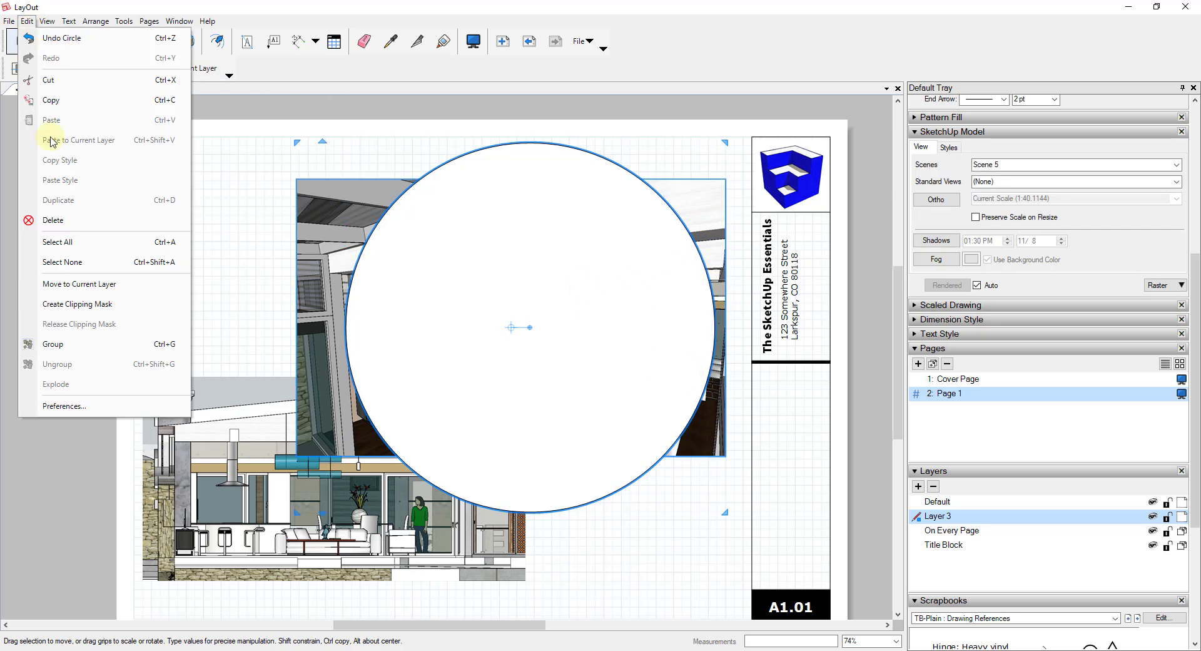
{"action": "left_click", "coordinate": [87, 305]}
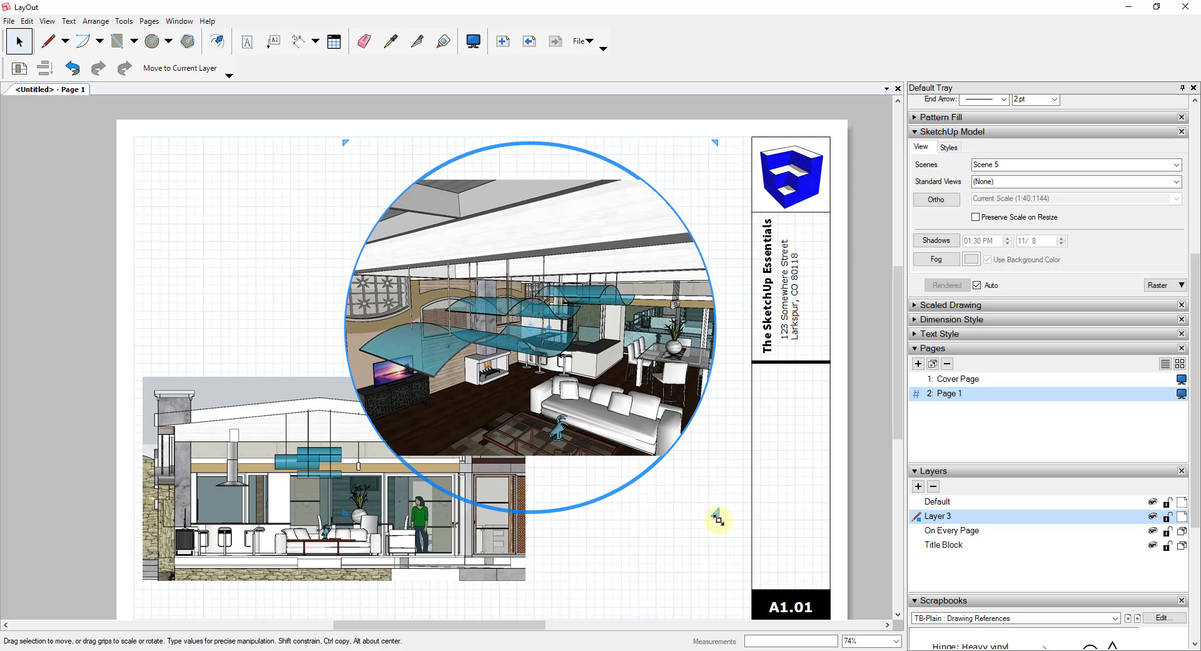
Scale the round vignette to about 0.63 and move it over the elevation's top-right corner
{"action": "left_click_drag", "start_coordinate": [718, 513], "coordinate": [547, 306]}
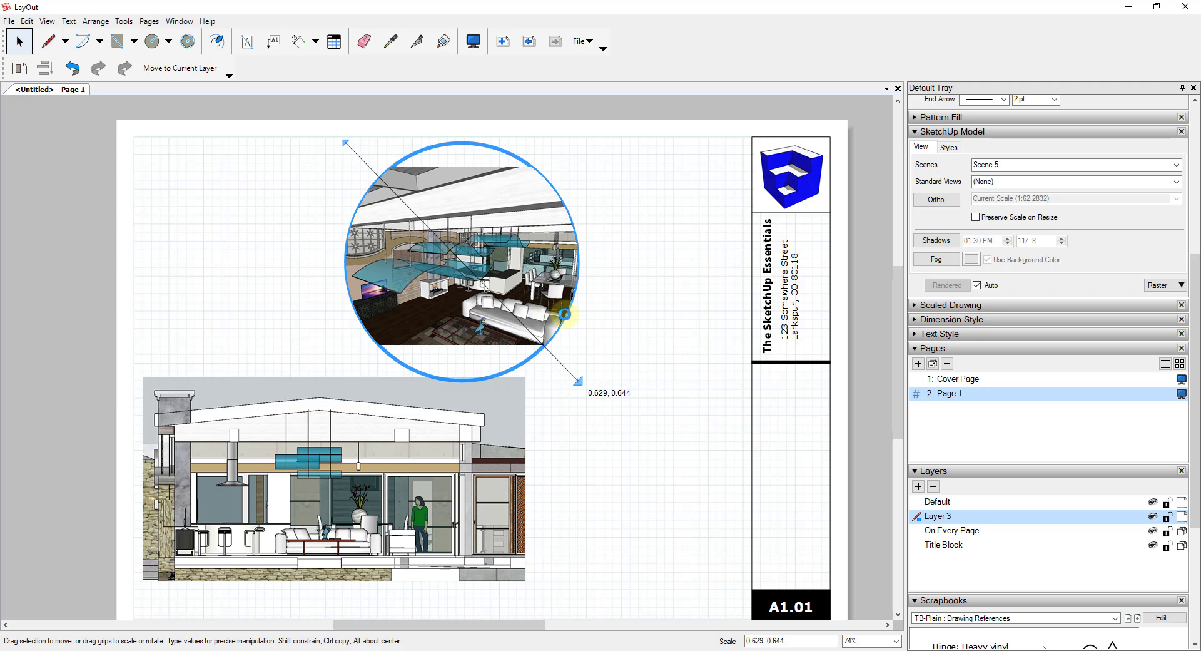
{"action": "mouse_move", "coordinate": [531, 285]}
{"action": "left_mouse_down"}
{"action": "mouse_move", "coordinate": [601, 340]}
{"action": "mouse_move", "coordinate": [570, 340]}
{"action": "mouse_move", "coordinate": [590, 362]}
{"action": "mouse_move", "coordinate": [622, 361]}
{"action": "left_mouse_up"}
{"action": "left_click", "coordinate": [705, 275]}
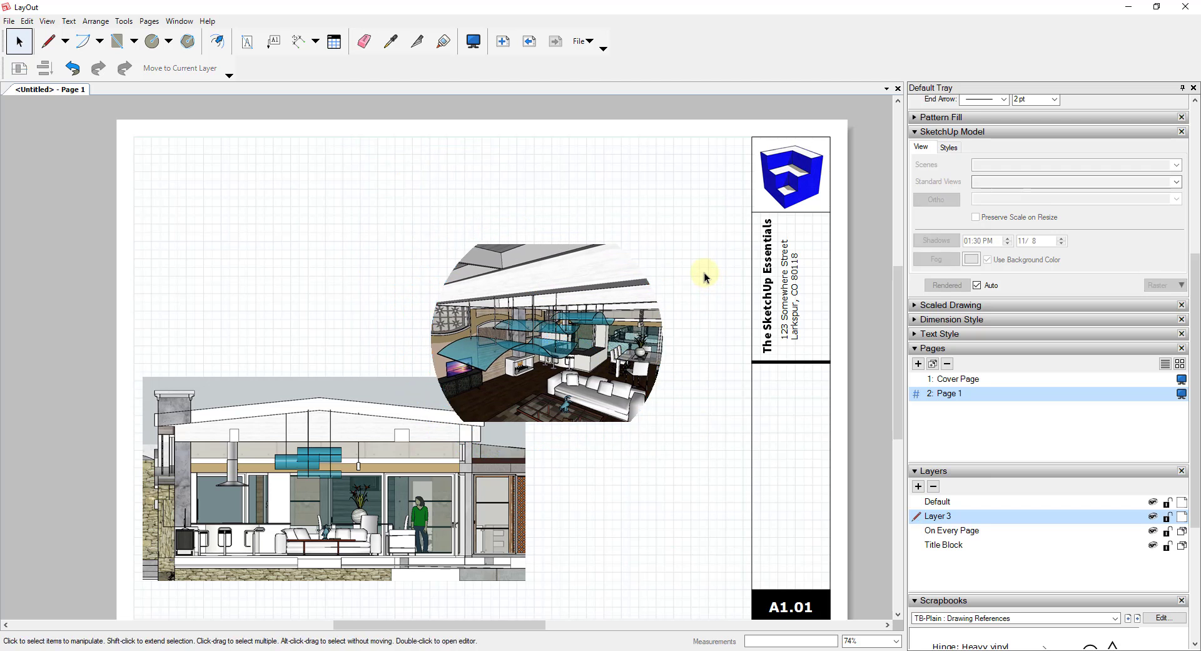
Turn on Stroke for the clipped circular viewport so it gets a thin black outline
{"action": "left_click", "coordinate": [572, 331]}
{"action": "left_click", "coordinate": [572, 331]}
{"action": "scroll", "coordinate": [969, 244], "scroll_direction": "up", "scroll_amount": 5}
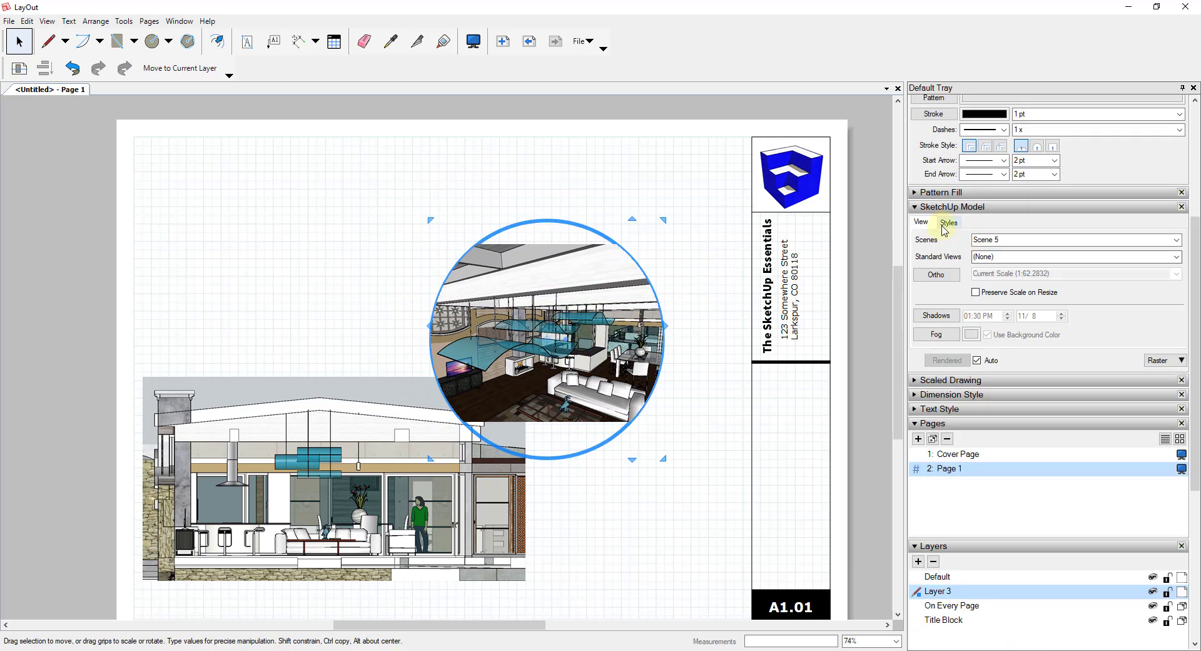
{"action": "scroll", "coordinate": [968, 257], "scroll_direction": "up", "scroll_amount": 3}
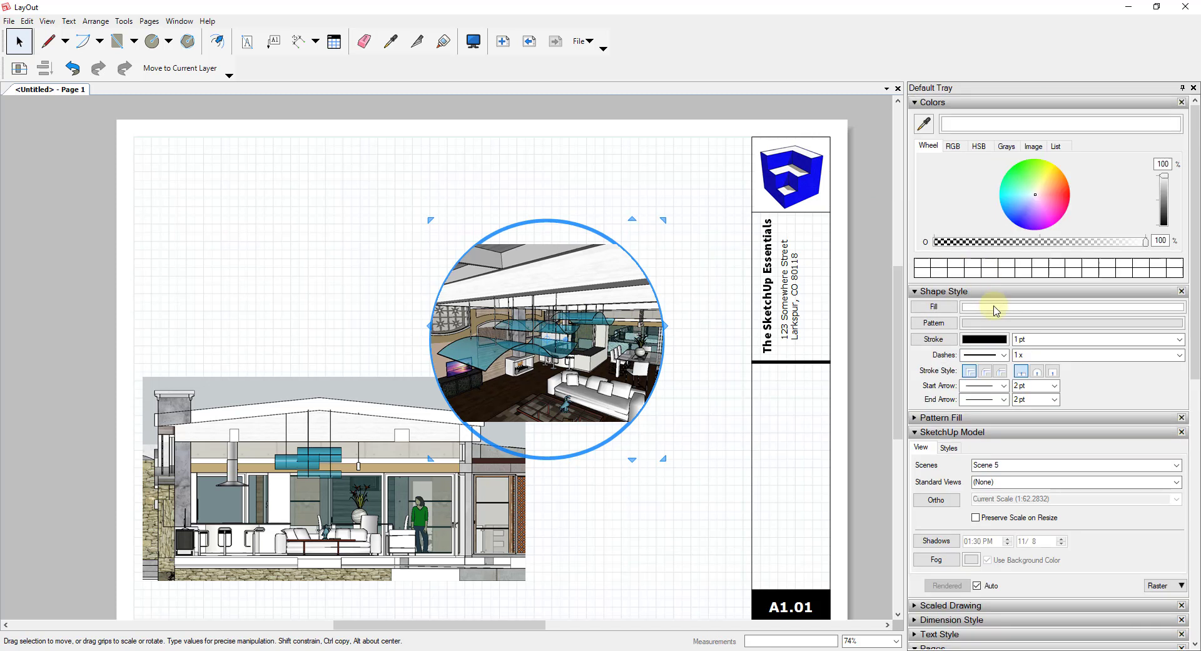
{"action": "left_click", "coordinate": [933, 339]}
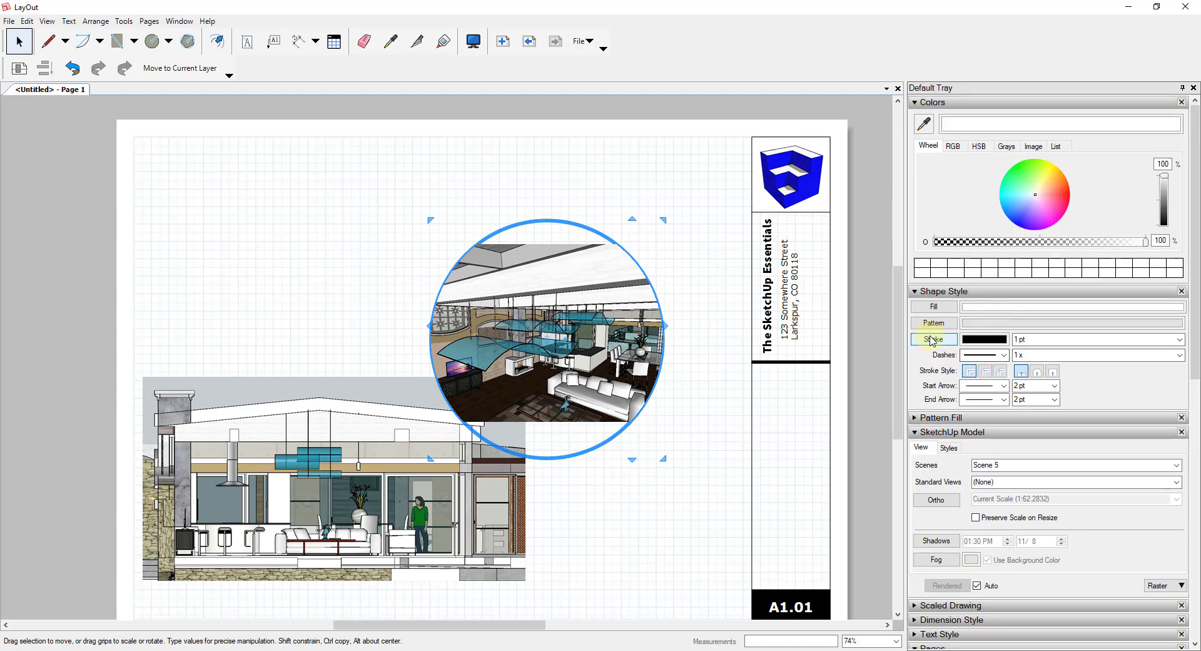
{"action": "left_click", "coordinate": [706, 340]}
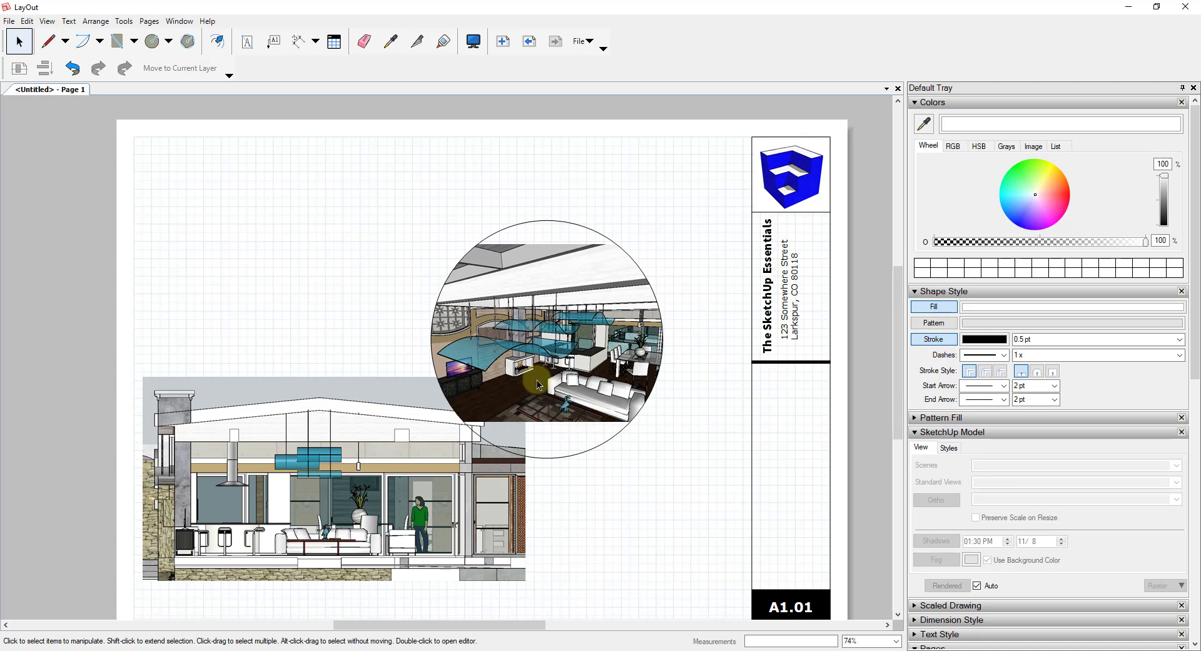
Draw a callout circle over the elevation's glass feature and remove its fill
{"action": "middle_click_drag", "start_coordinate": [562, 376], "coordinate": [572, 360]}
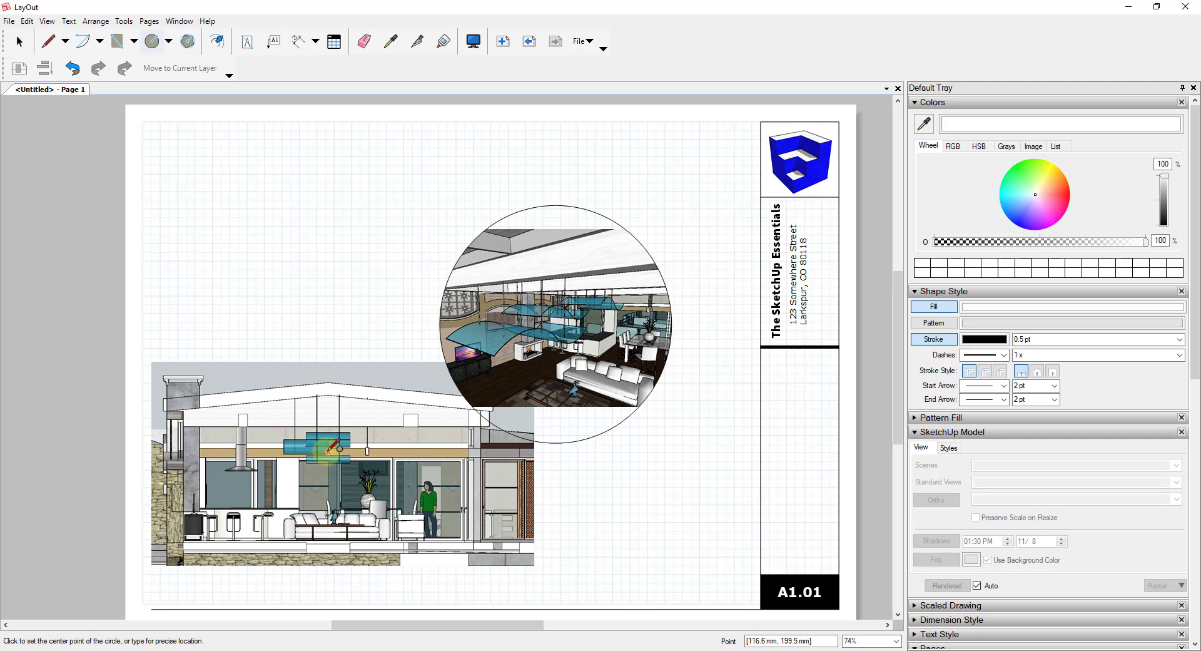
{"action": "left_click_drag", "start_coordinate": [327, 451], "coordinate": [379, 451]}
{"action": "key", "text": "space"}
{"action": "left_click", "coordinate": [333, 450]}
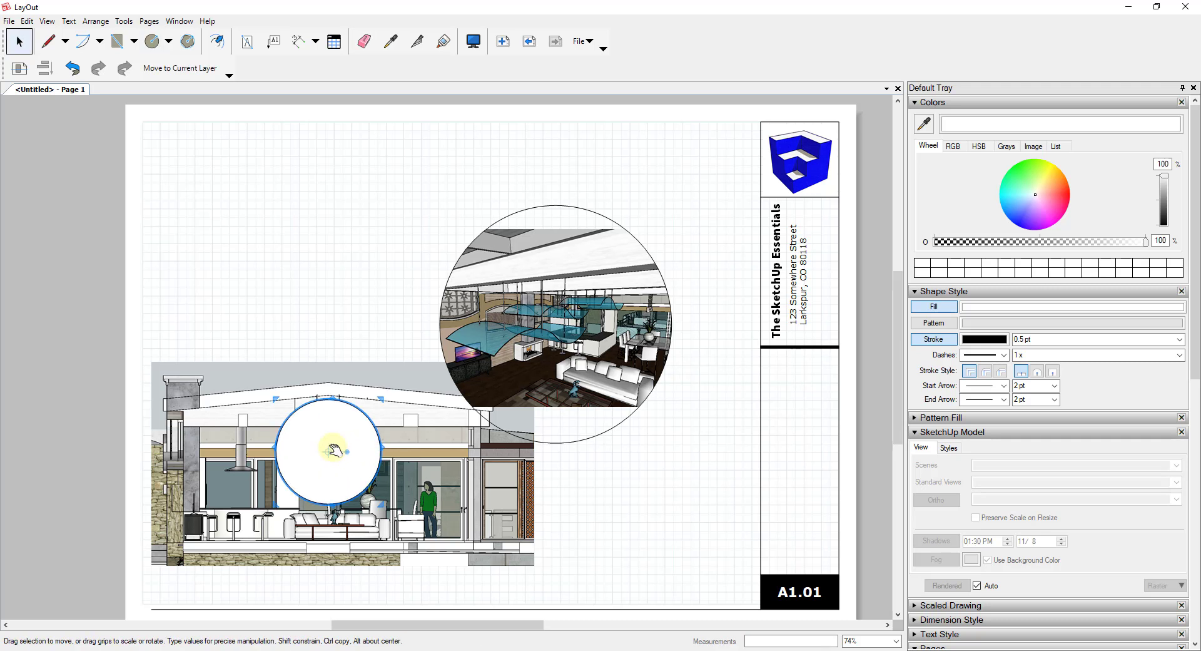
{"action": "left_click", "coordinate": [935, 307]}
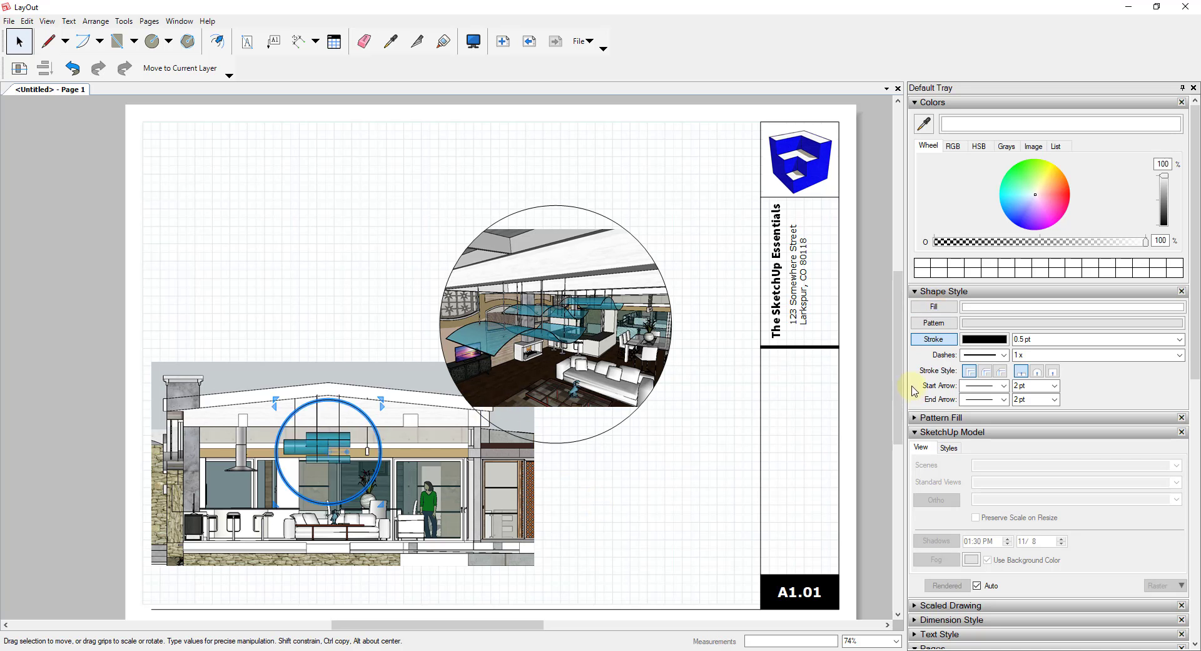
{"action": "left_click", "coordinate": [1175, 339]}
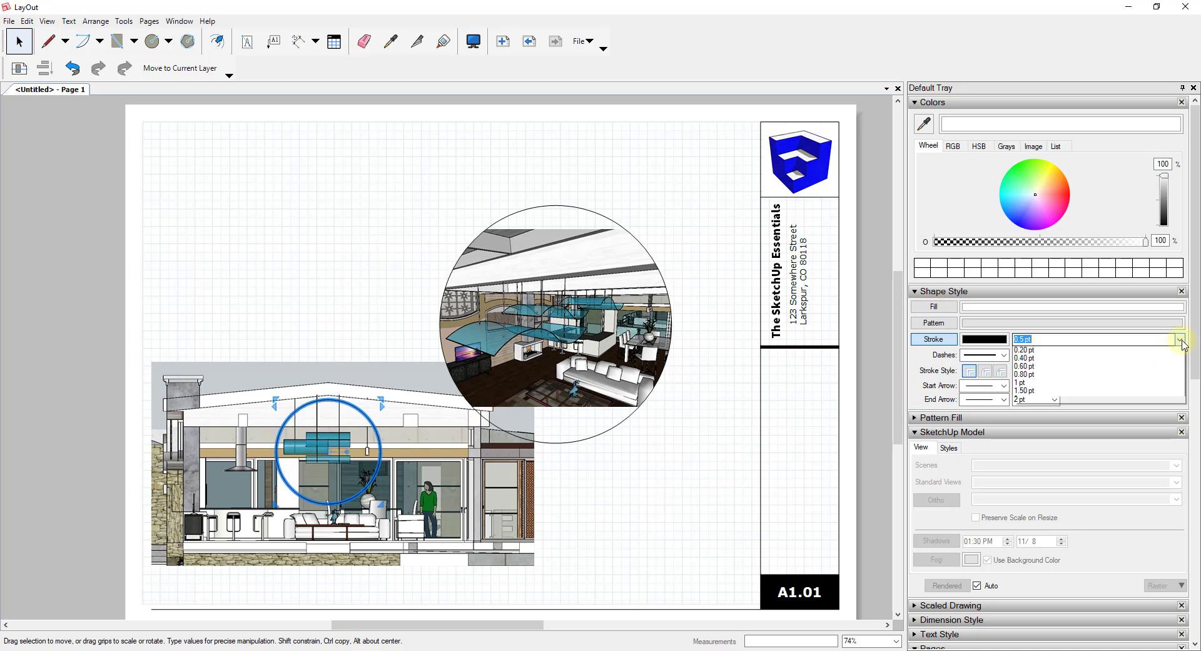
{"action": "left_click", "coordinate": [1032, 392]}
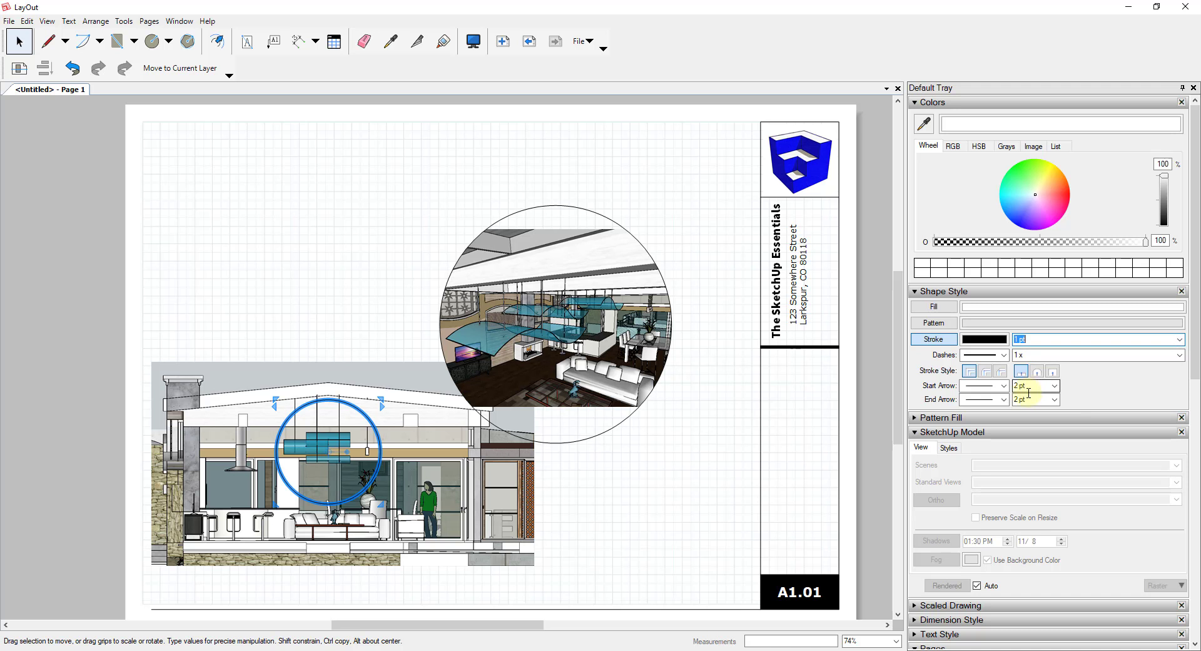
{"action": "left_click", "coordinate": [681, 473]}
Set a 2 pt stroke width on the callout circle and the circular perspective detail
{"action": "left_click", "coordinate": [380, 450]}
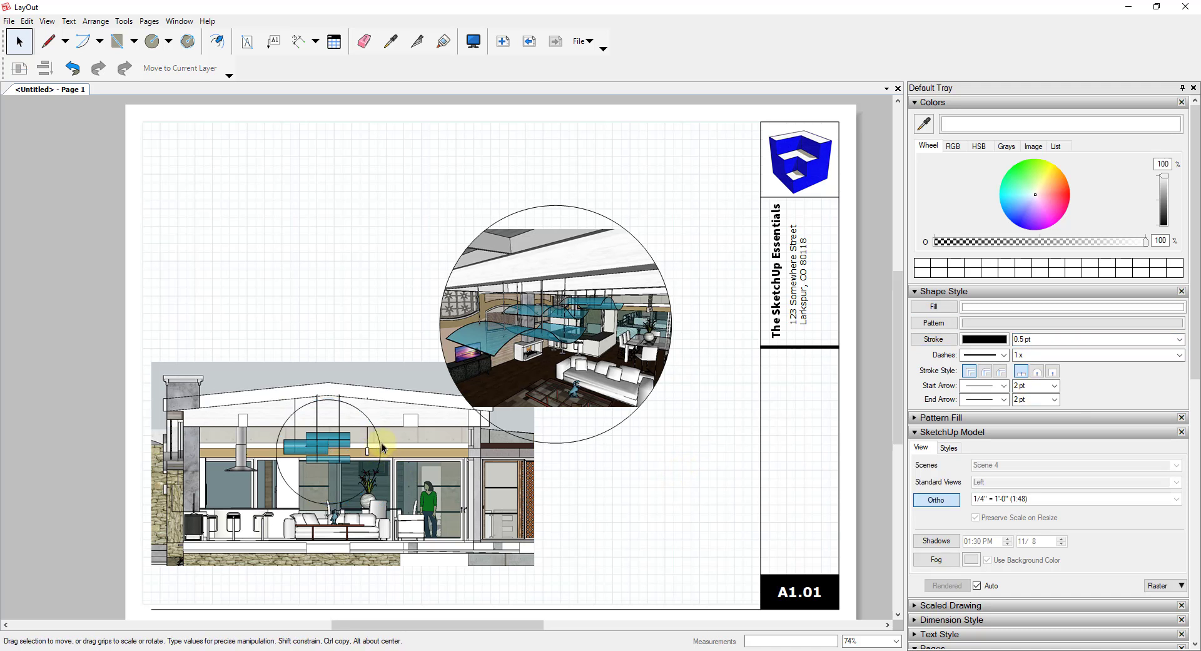
{"action": "left_click", "coordinate": [377, 440]}
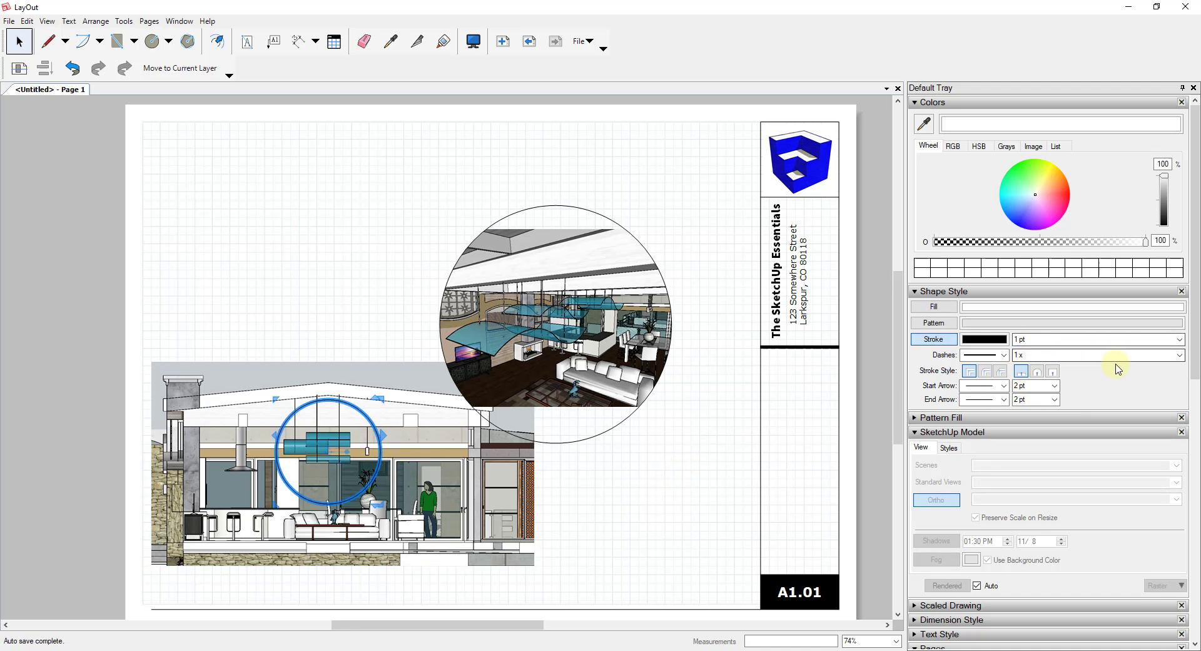
{"action": "left_click", "coordinate": [1172, 341]}
{"action": "left_click", "coordinate": [1174, 405]}
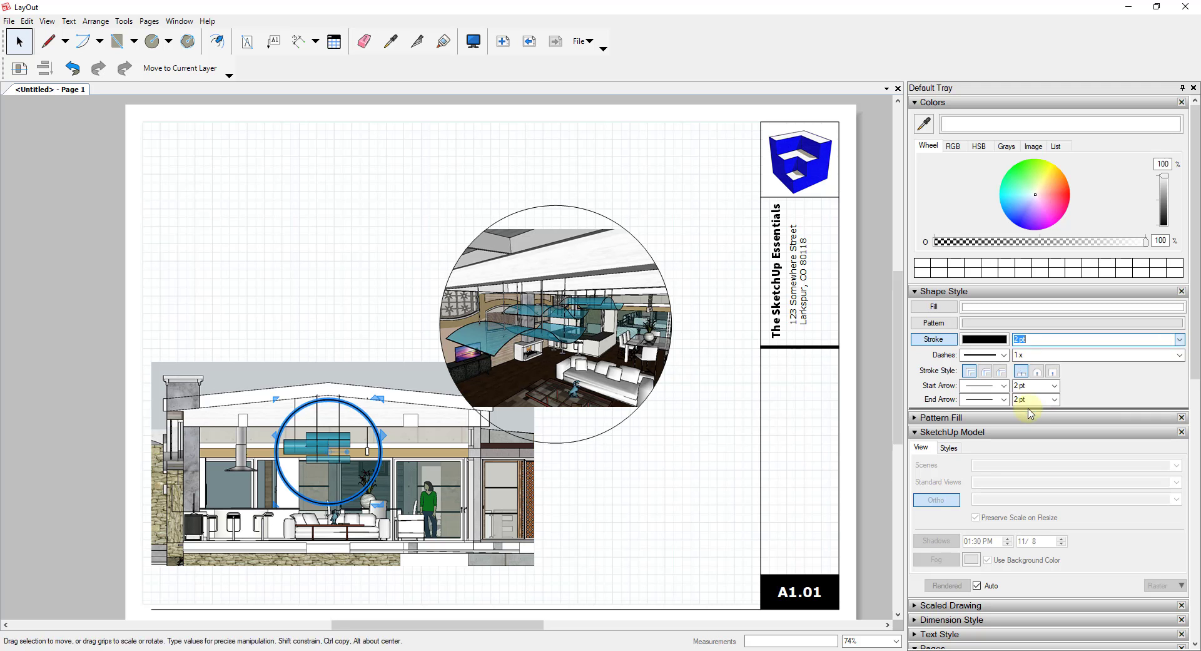
{"action": "left_click", "coordinate": [599, 489]}
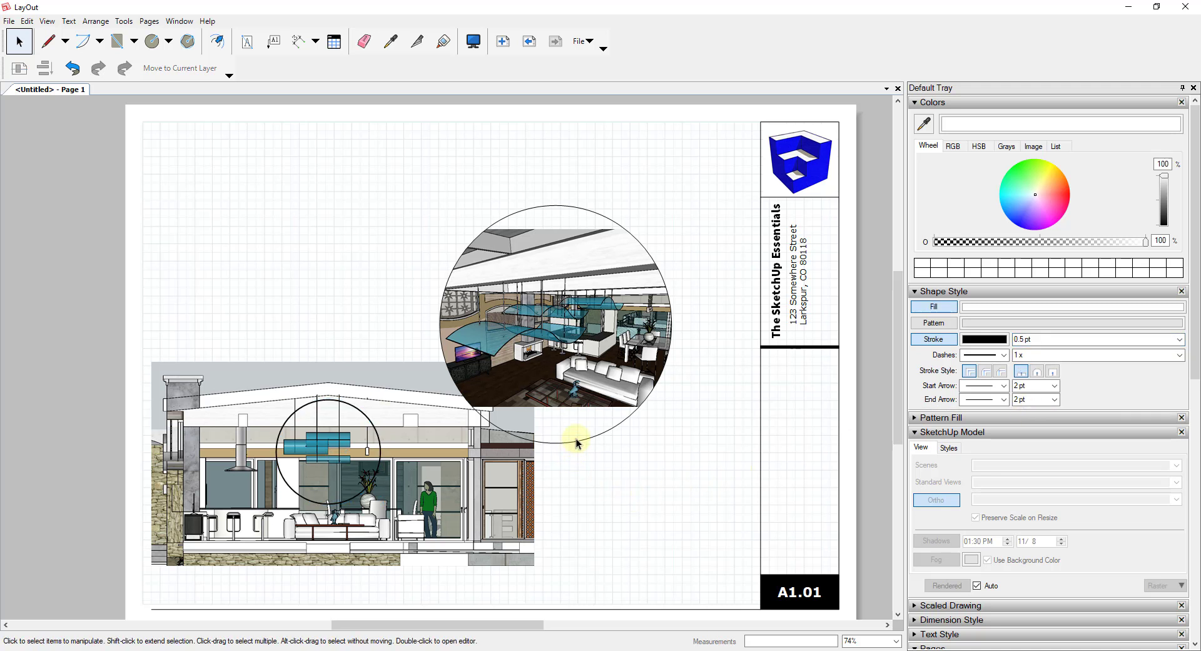
{"action": "left_click", "coordinate": [604, 432]}
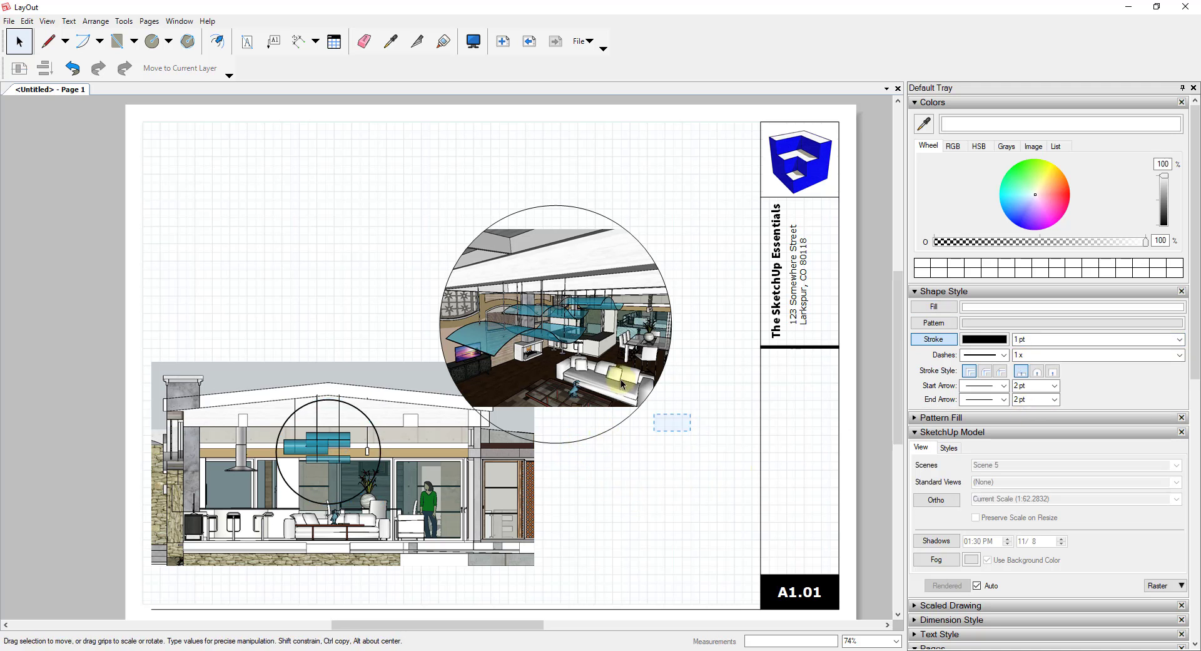
{"action": "left_click", "coordinate": [1179, 339]}
{"action": "left_click", "coordinate": [1032, 400]}
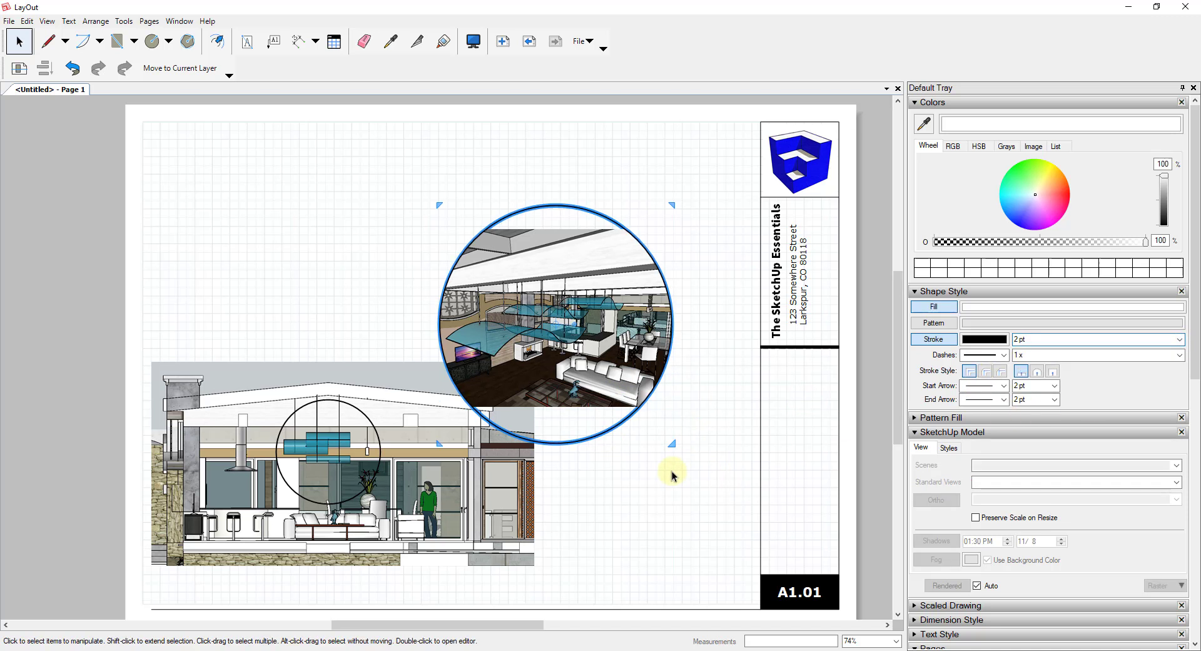
{"action": "left_click", "coordinate": [644, 463]}
Draw a leader line from the callout circle to the detail circle's edge
{"action": "key", "text": "l"}
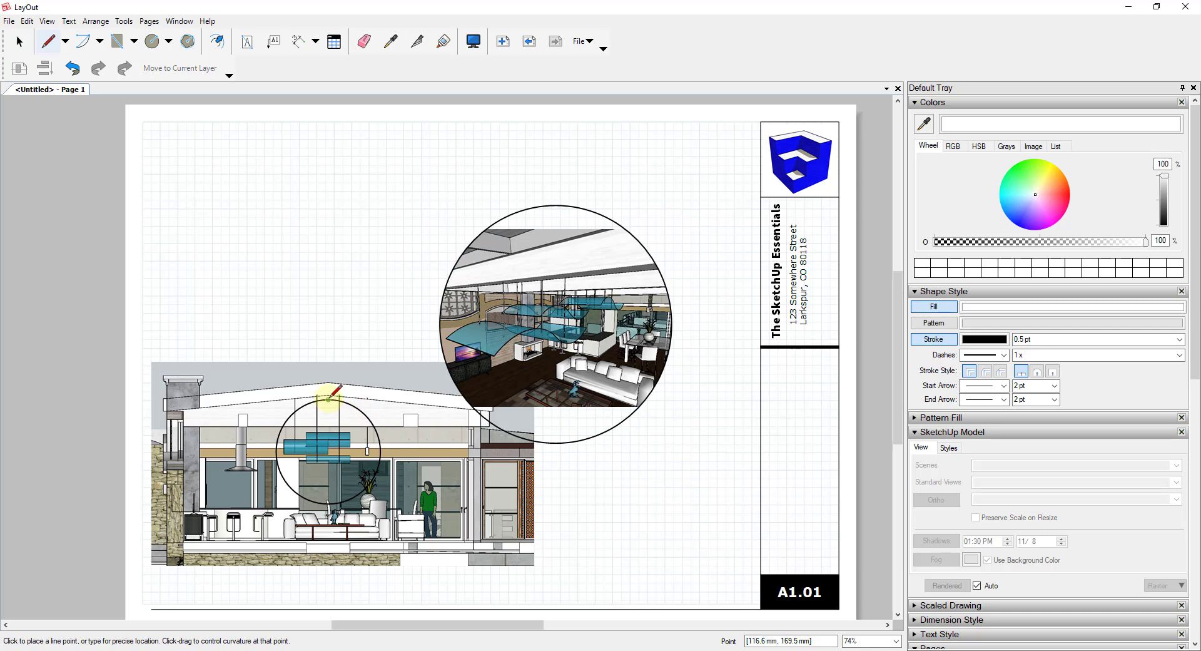
{"action": "left_click", "coordinate": [329, 398]}
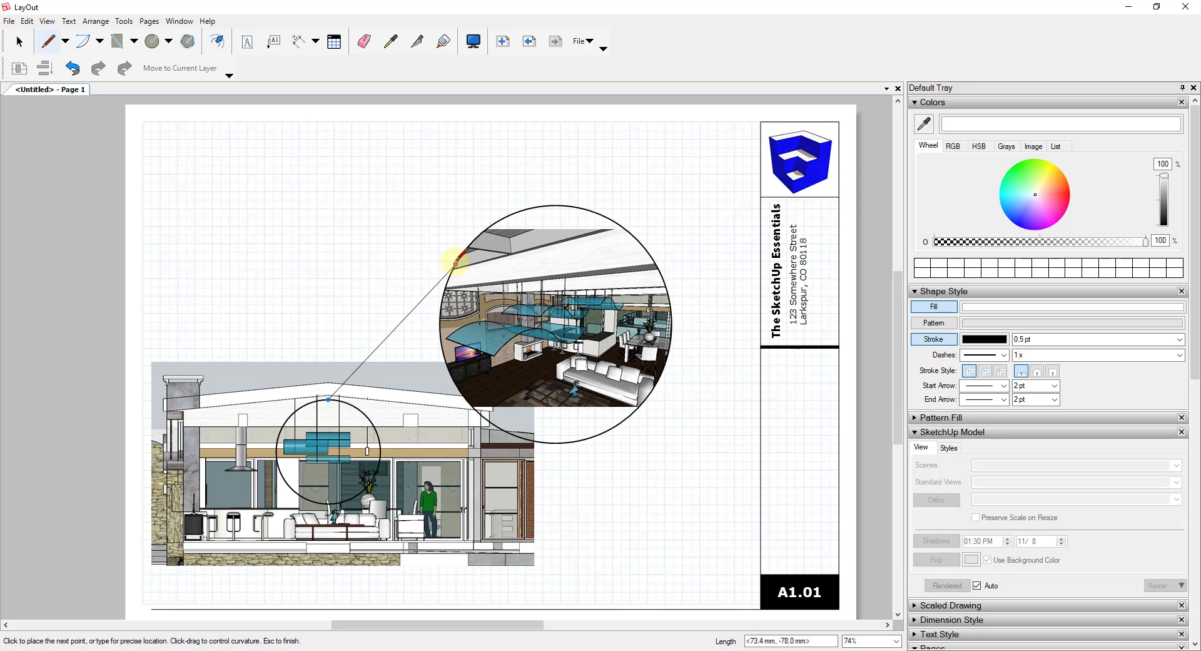
{"action": "left_click", "coordinate": [560, 443]}
{"action": "scroll", "coordinate": [561, 450], "scroll_direction": "up", "scroll_amount": 6}
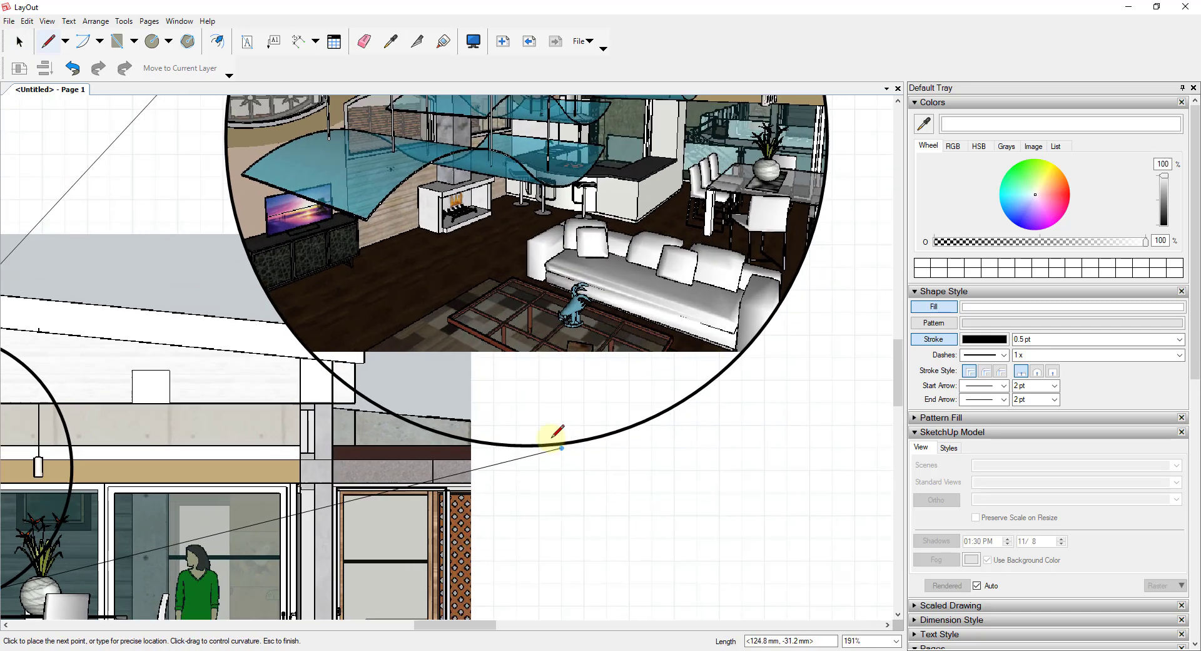
{"action": "key", "text": "space"}
{"action": "scroll", "coordinate": [538, 480], "scroll_direction": "down", "scroll_amount": 3}
Select both leader lines and give them a 2 pt stroke width
{"action": "left_click", "coordinate": [499, 469]}
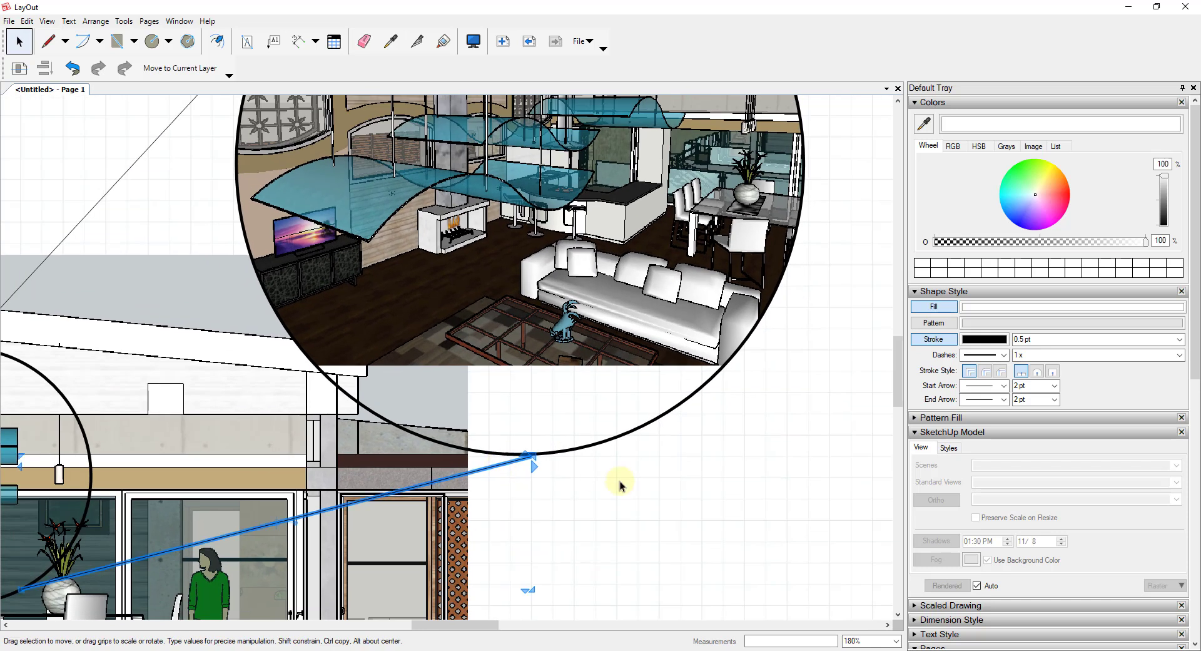
{"action": "scroll", "coordinate": [617, 485], "scroll_direction": "down", "scroll_amount": 2}
{"action": "scroll", "coordinate": [598, 485], "scroll_direction": "down", "scroll_amount": 2}
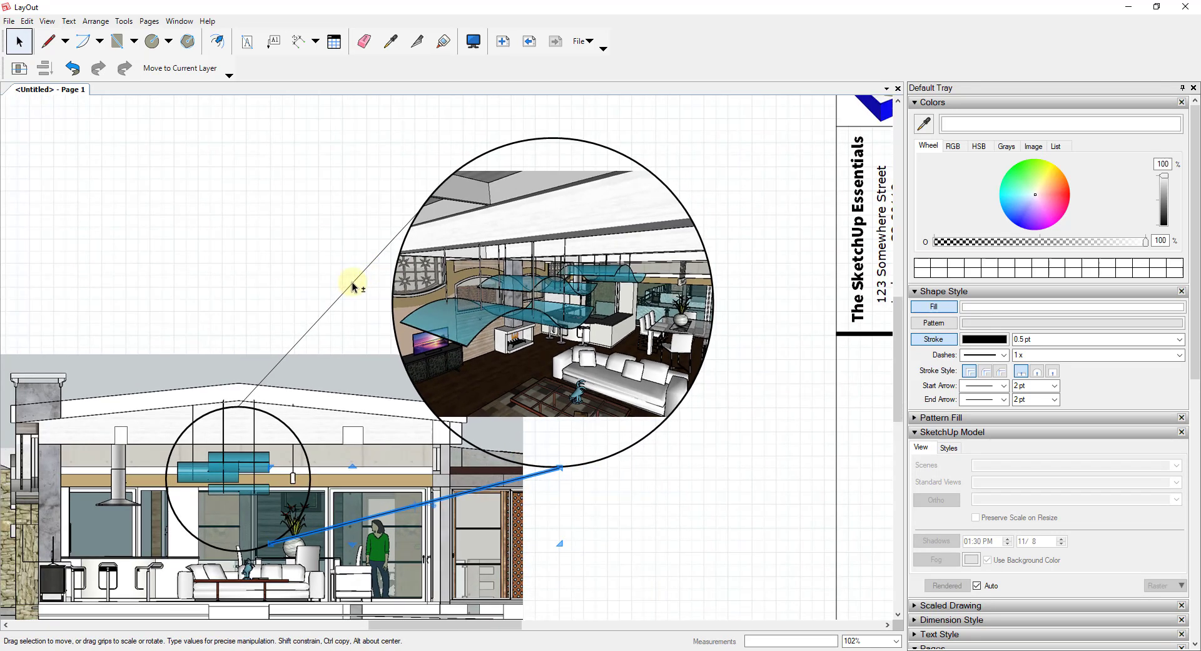
{"action": "left_click", "coordinate": [353, 285], "text": "shift"}
{"action": "left_click", "coordinate": [1180, 354]}
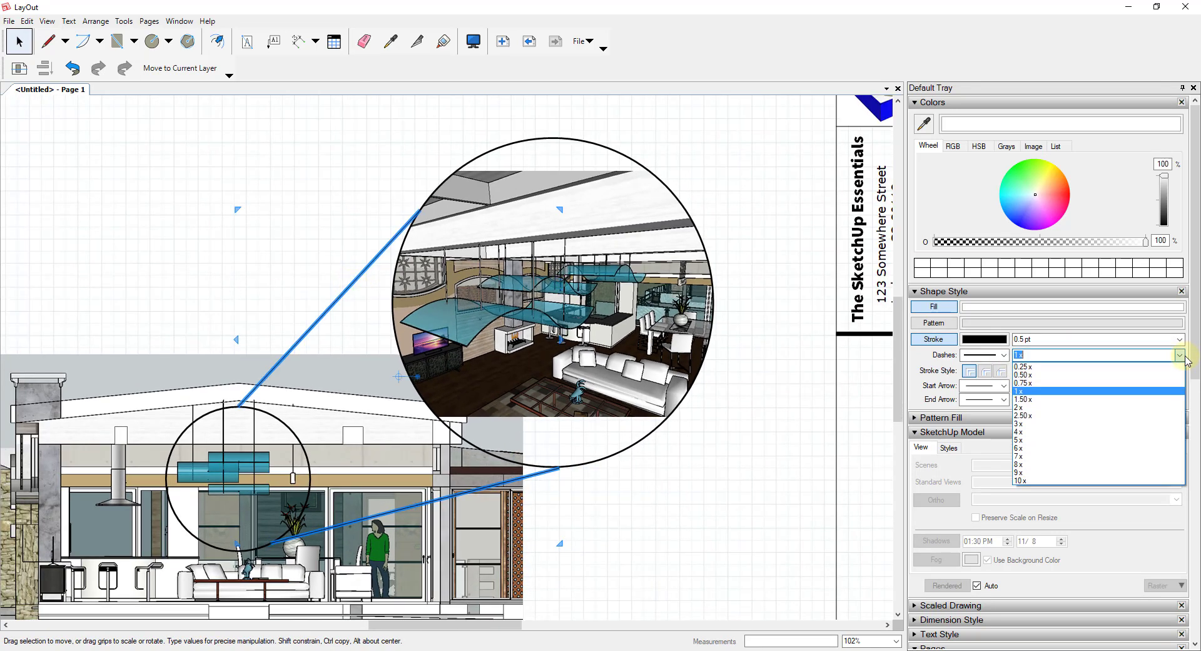
{"action": "left_click", "coordinate": [1179, 339]}
{"action": "left_click", "coordinate": [1180, 339]}
{"action": "left_click", "coordinate": [767, 510]}
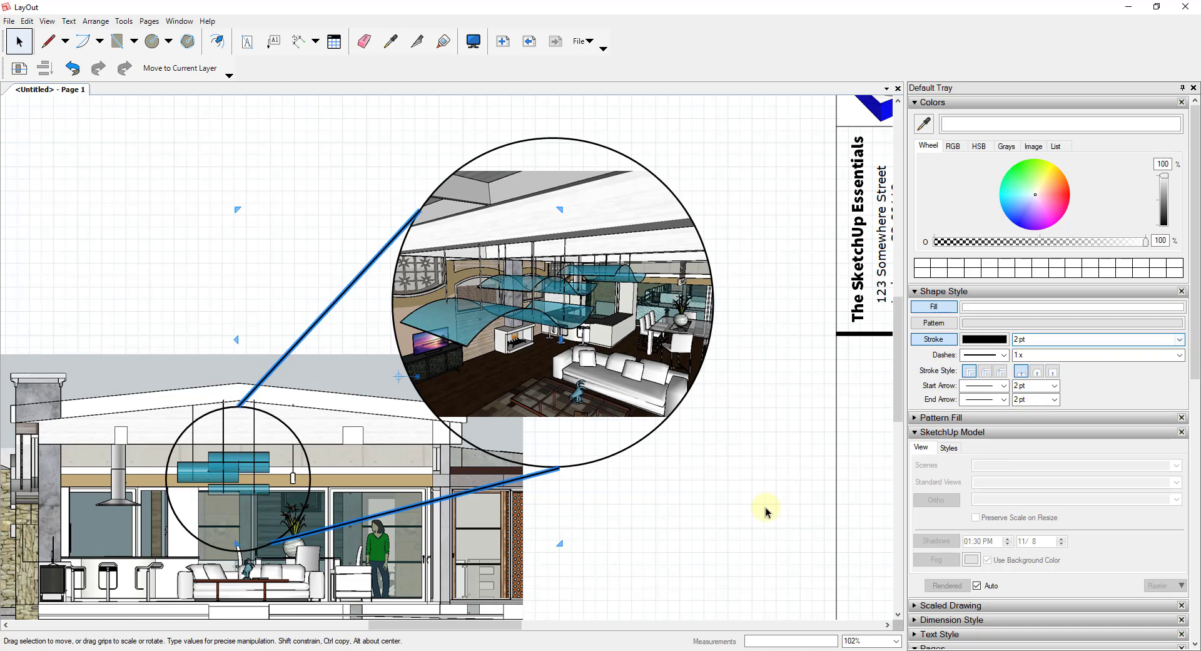
{"action": "scroll", "coordinate": [691, 414], "scroll_direction": "down", "scroll_amount": 1}
{"action": "scroll", "coordinate": [644, 299], "scroll_direction": "down", "scroll_amount": 2}
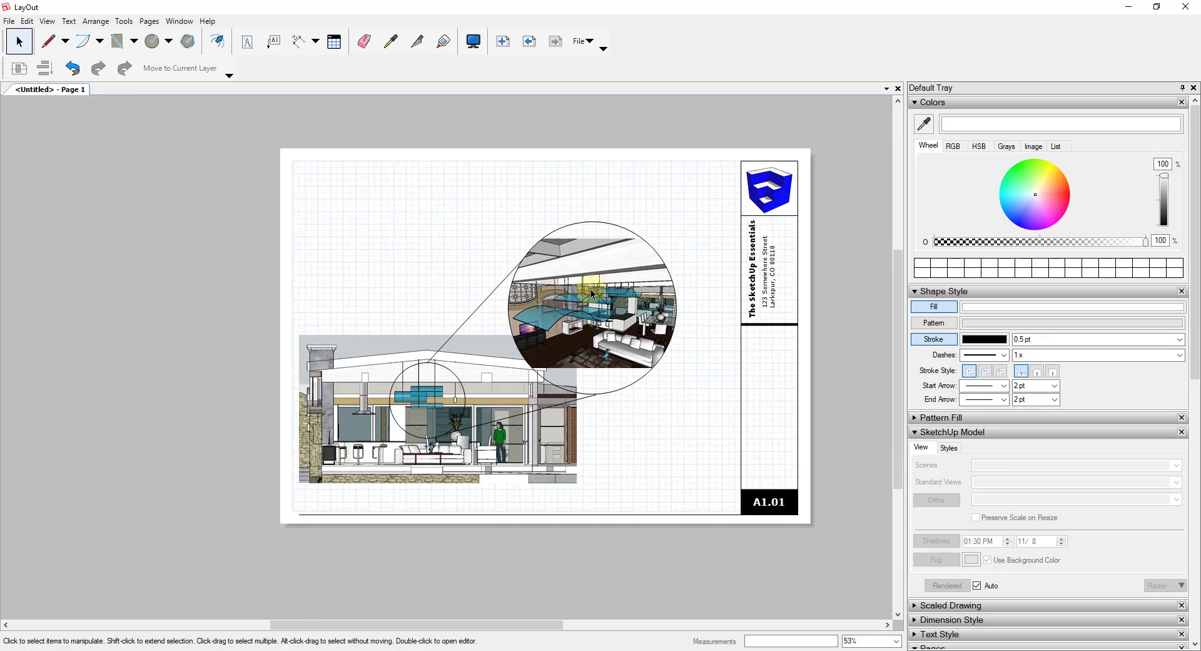